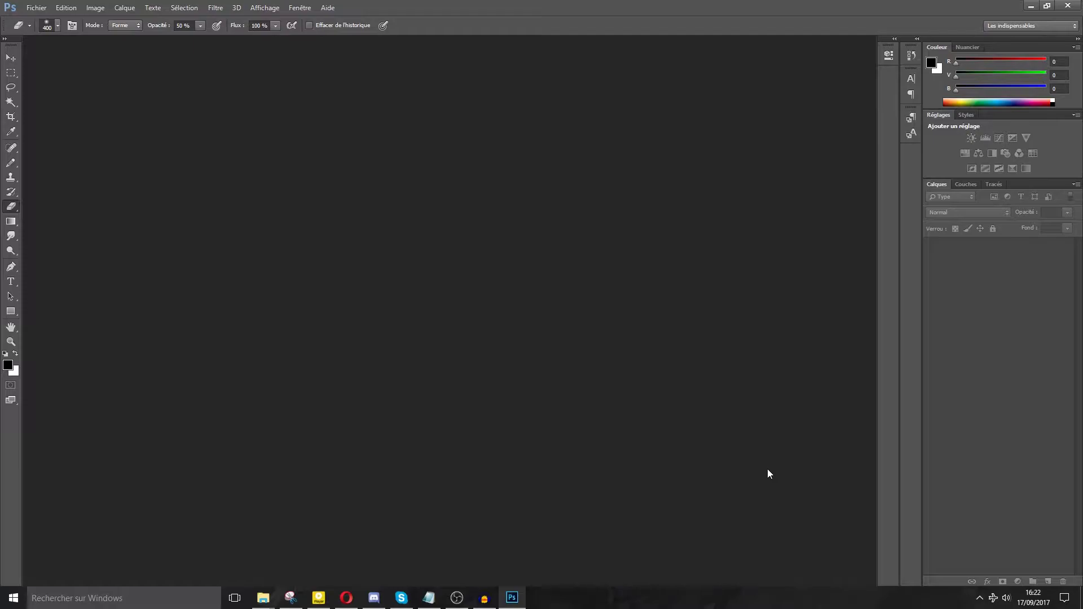
Step: Create a new transparent document 600 pixels wide and 600 pixels high
click(36, 8)
click(37, 19)
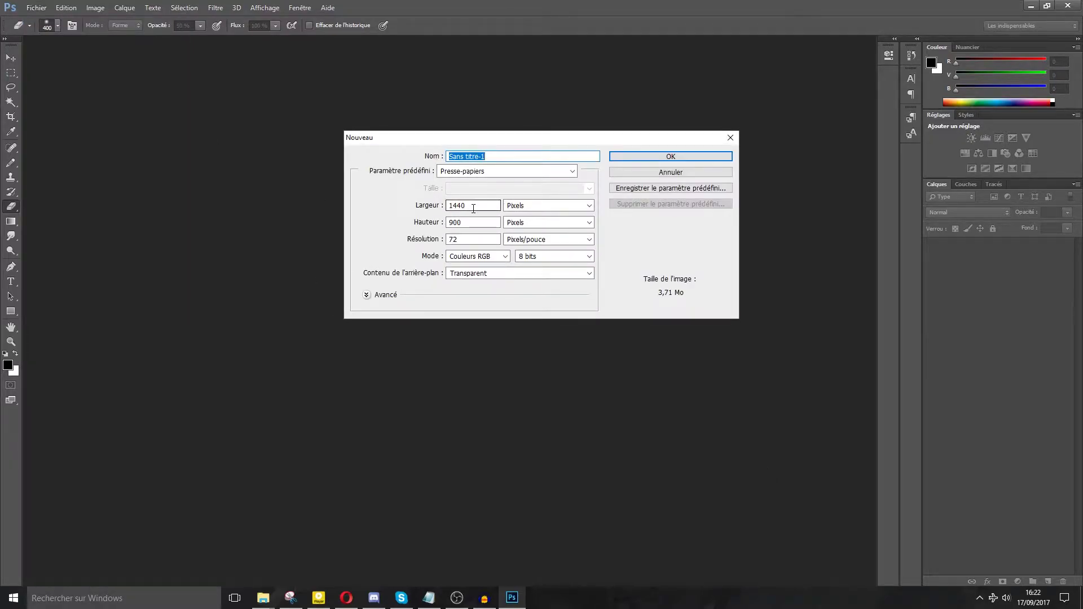
double_click(467, 204)
text(600)
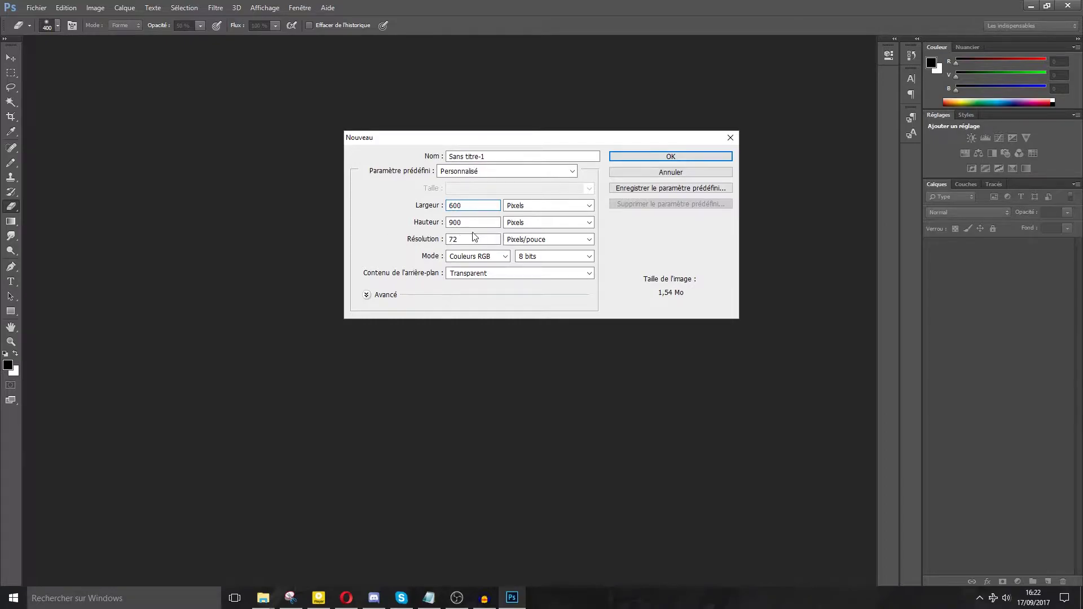
double_click(469, 222)
text(600)
key(Return)
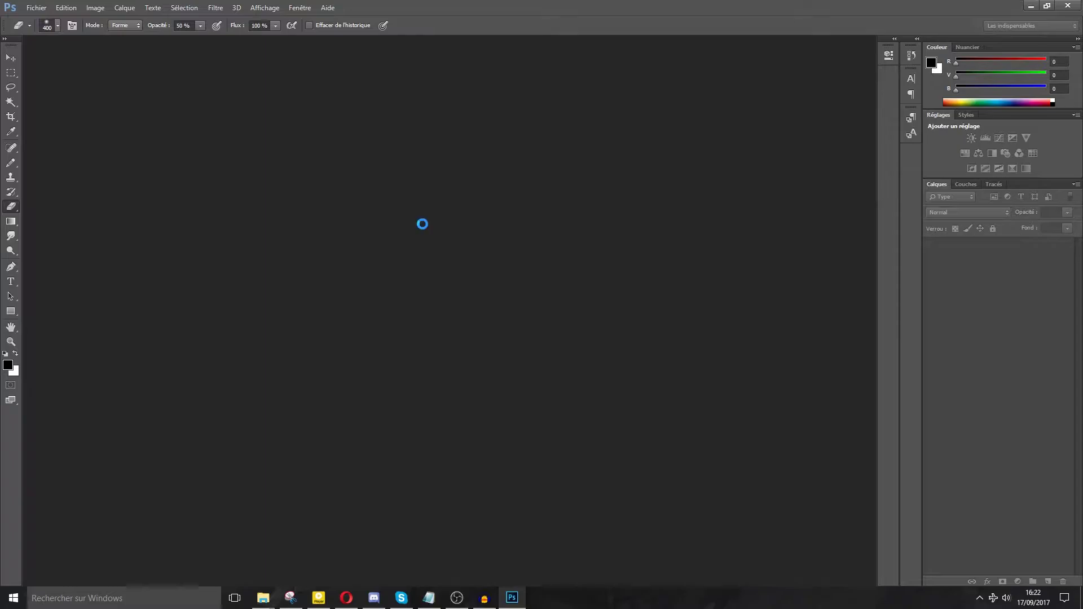
Step: Open the Fate Apocrypha Mordred red armor render PNG from the desktop as a separate document
click(1082, 602)
drag(433, 388, 513, 487)
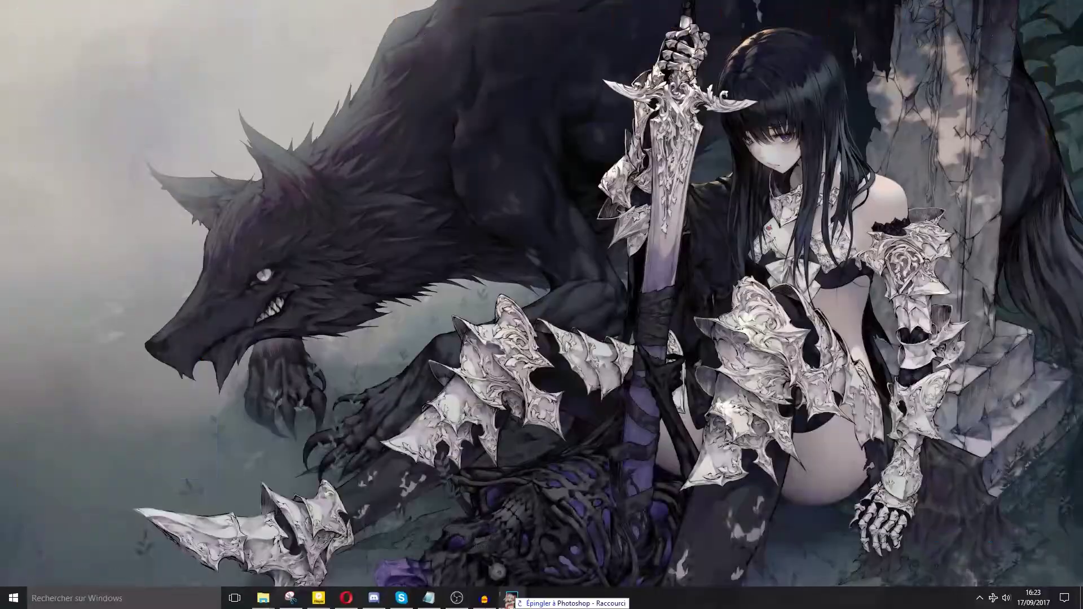
click(512, 597)
drag(396, 152, 432, 17)
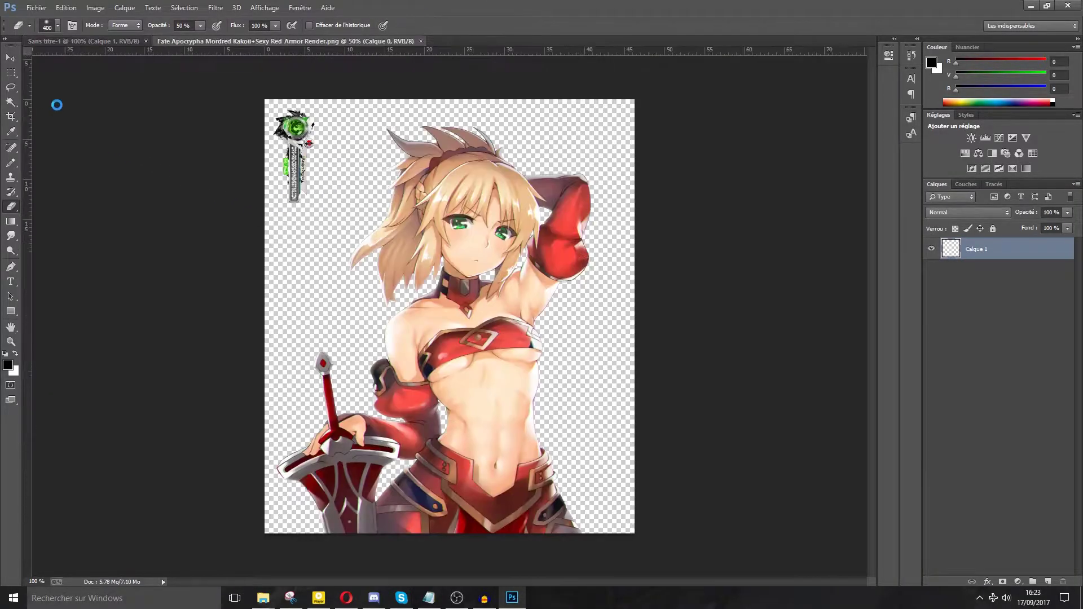
Step: Erase the green sword logo from the upper-left corner of the render using a rectangular selection, then deselect
click(10, 73)
drag(249, 84, 324, 222)
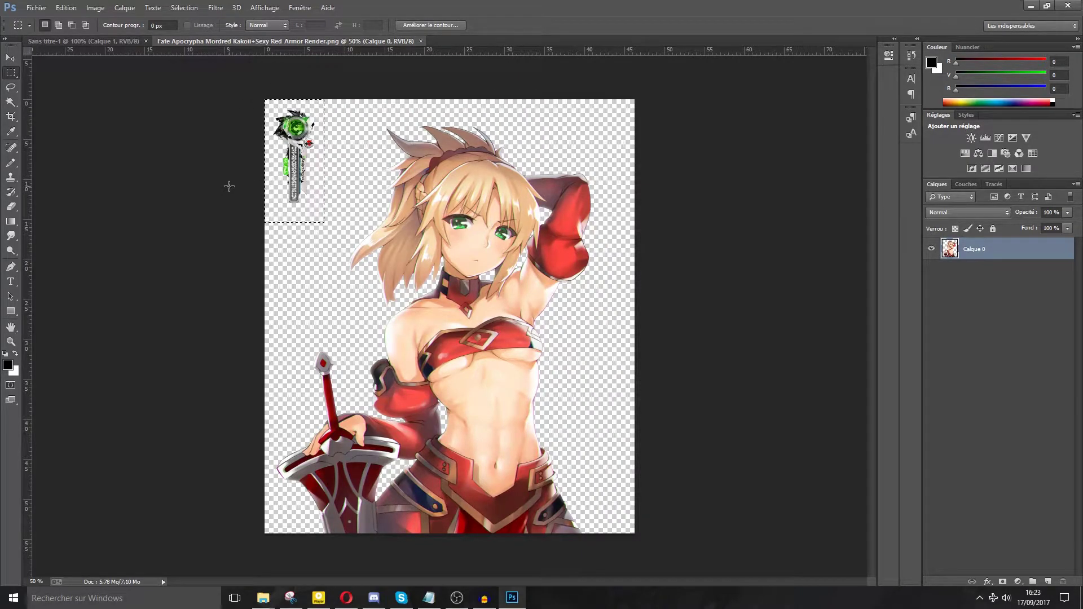
key(Delete)
key(ctrl+d)
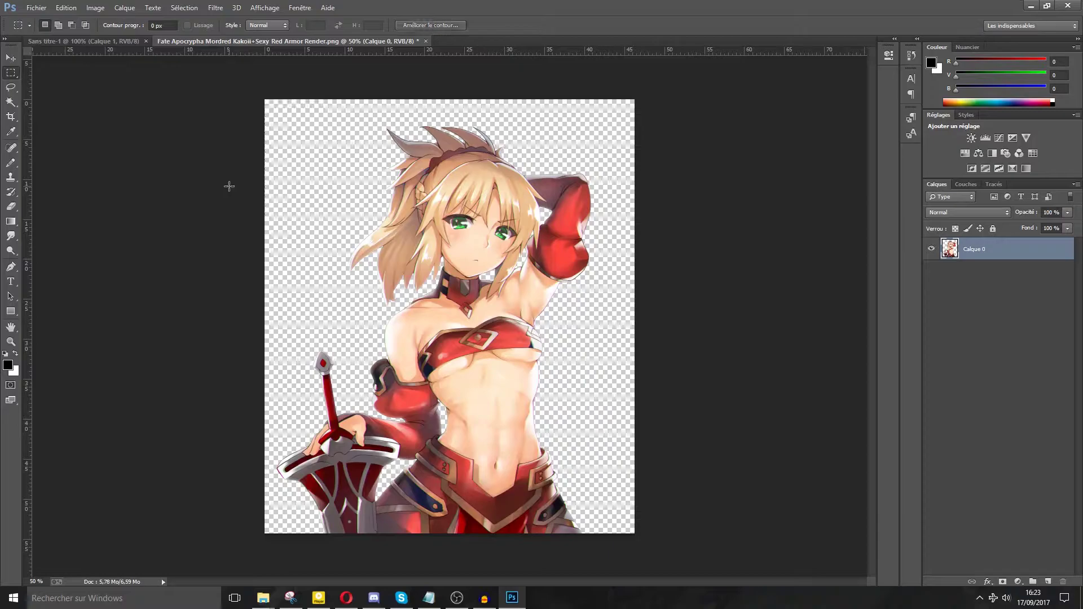
Step: Cut the whole character render and paste it into the 600 × 600 pixel document
key(ctrl+a)
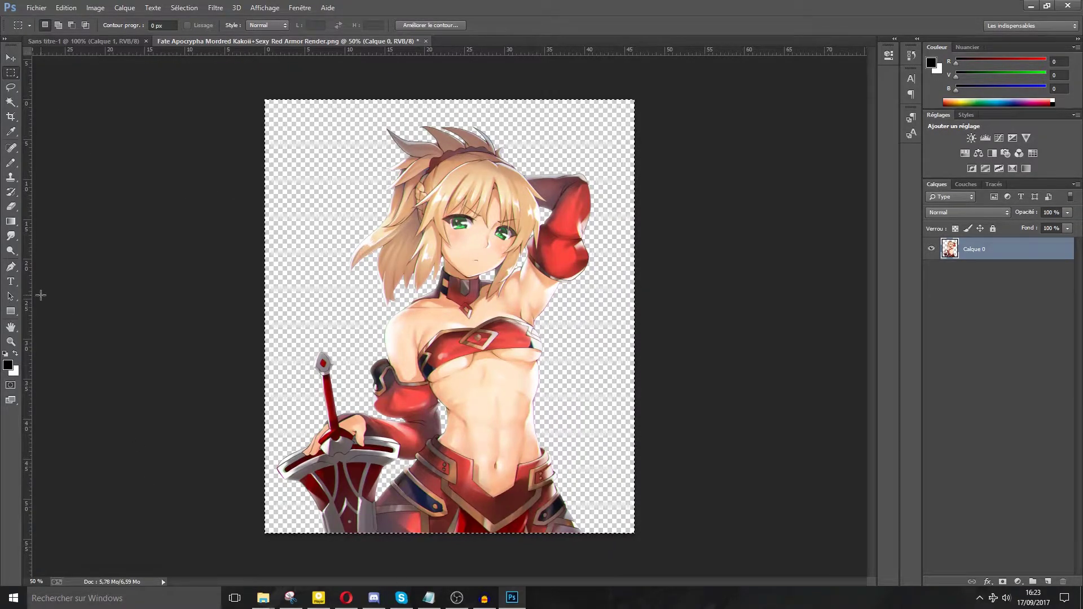
key(Delete)
key(ctrl+d)
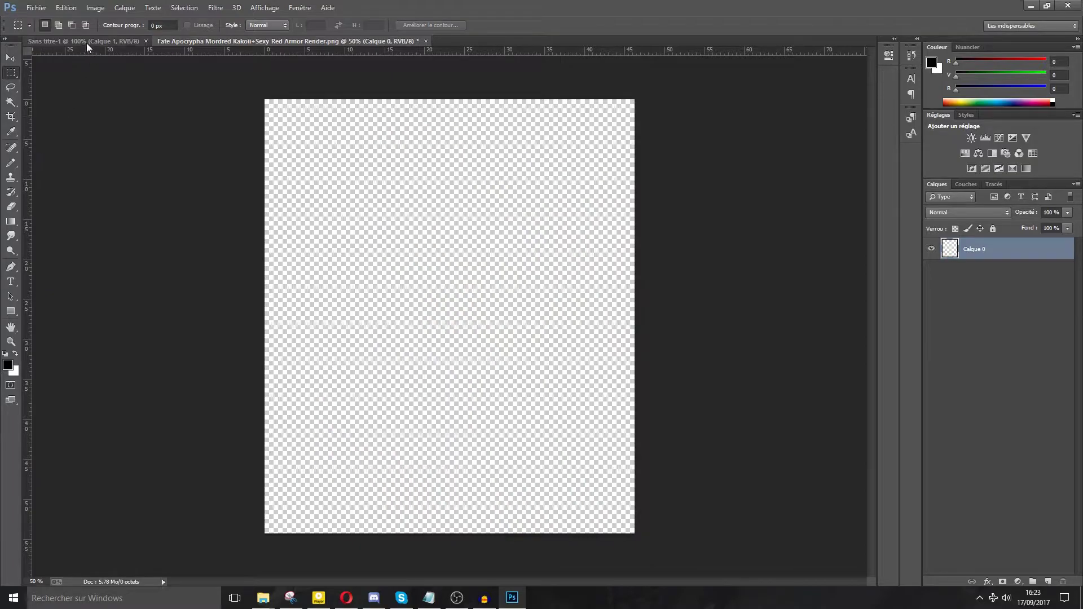
click(87, 43)
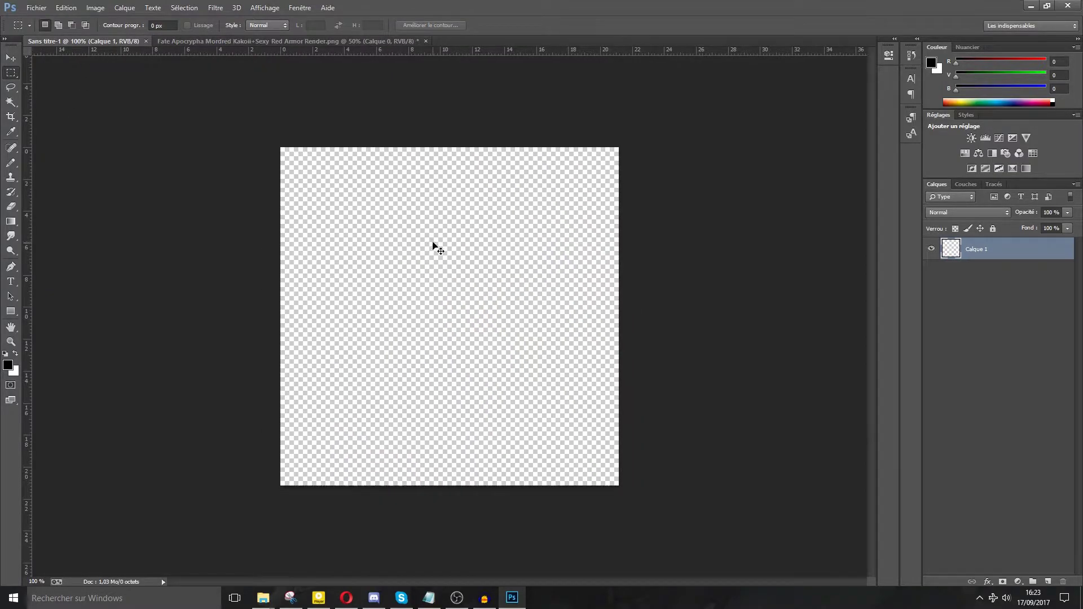
key(ctrl+v)
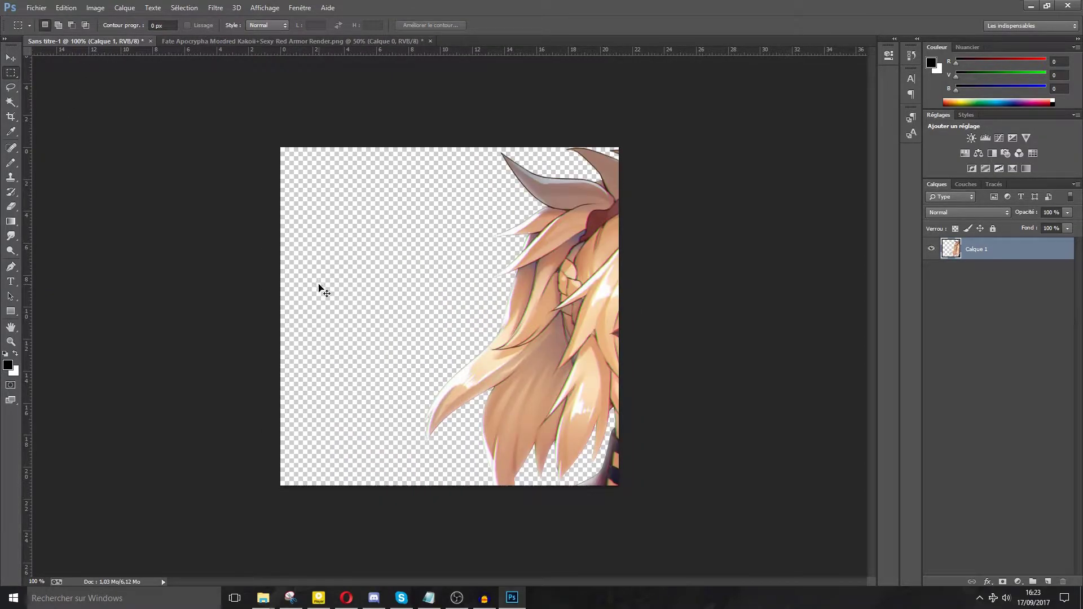
Step: Scale the pasted character to about 76% and position its head and raised arm within the canvas
key(ctrl+t)
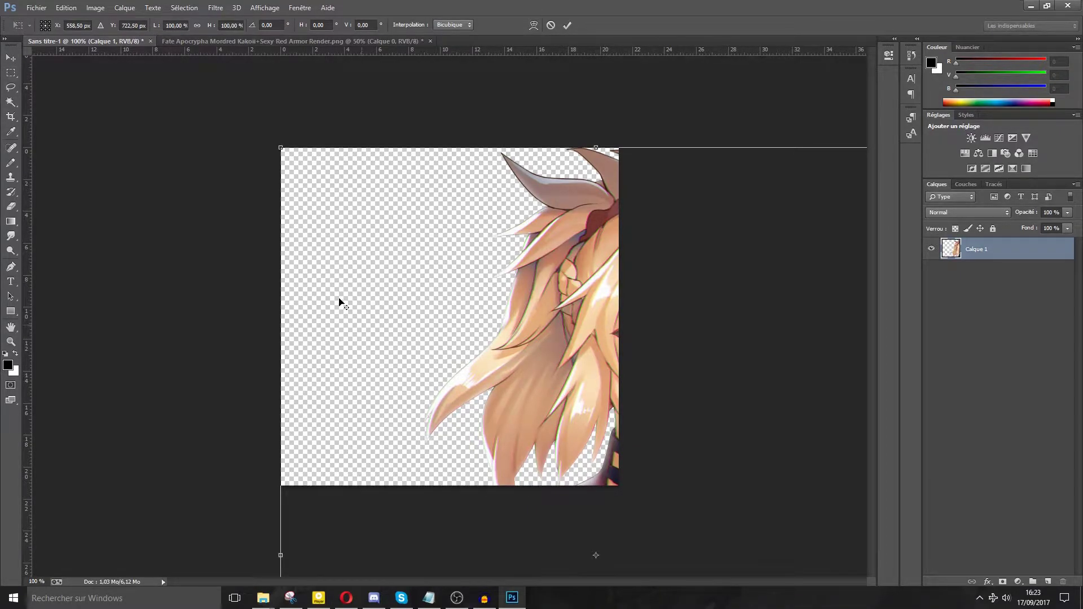
drag(285, 155, 367, 229)
drag(668, 414, 513, 306)
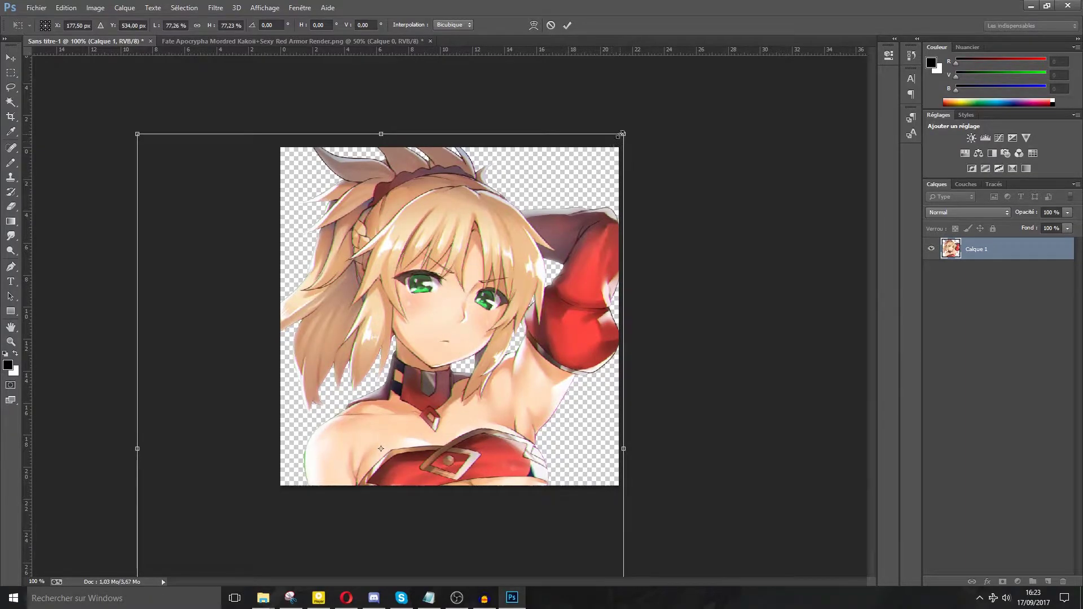
drag(623, 134, 618, 138)
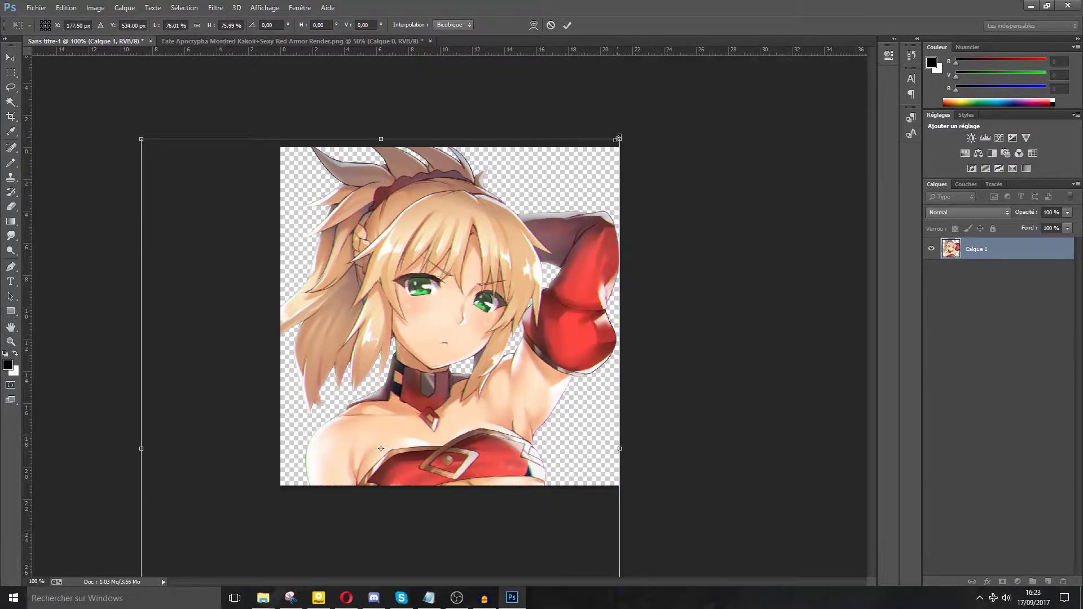
key(Left)
key(Right)
key(Right)
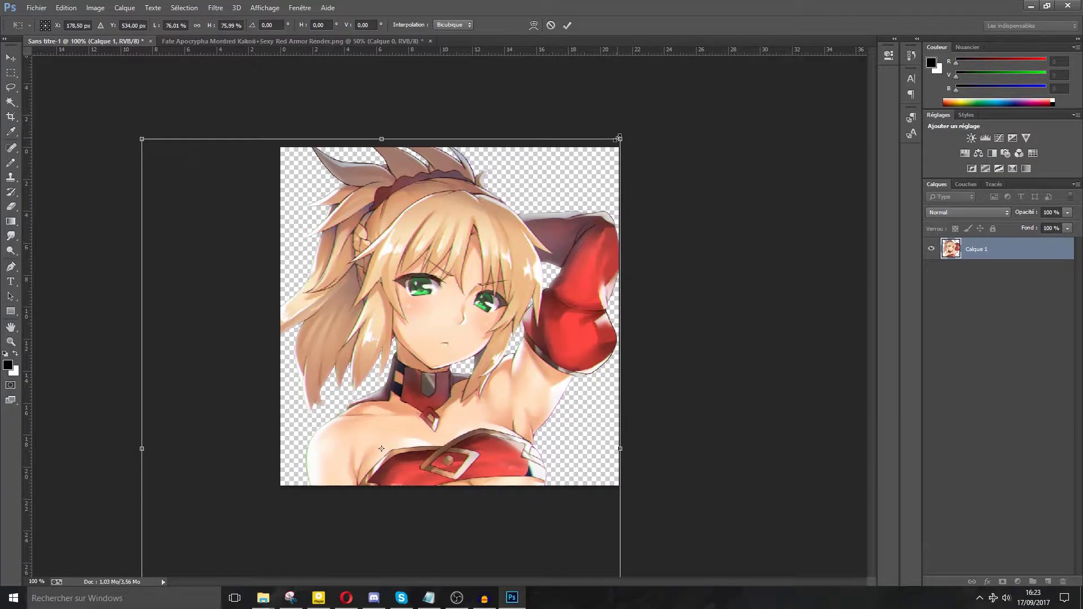
key(Return)
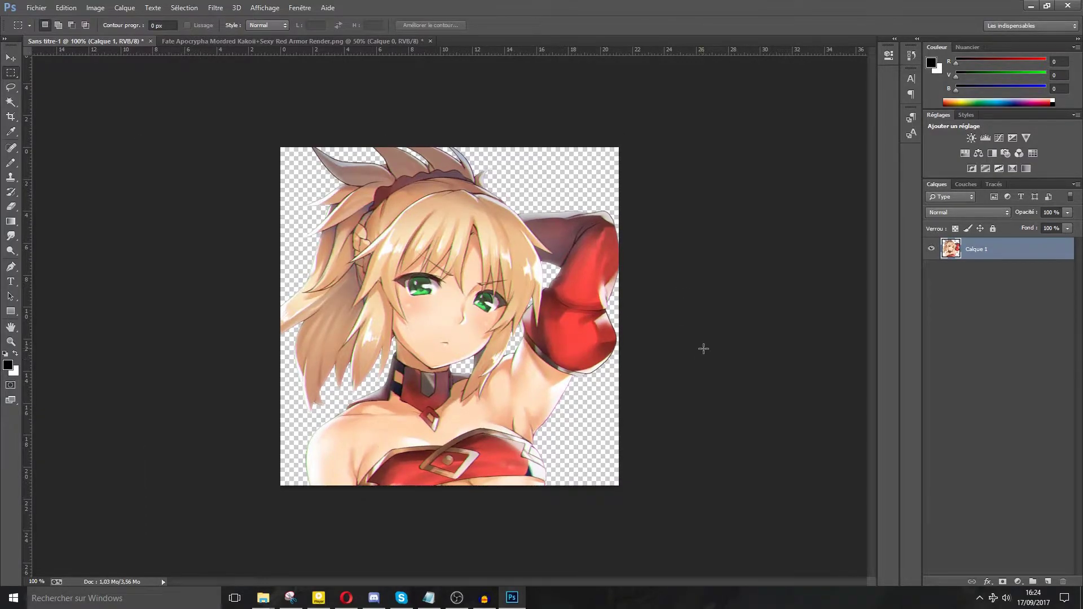
Step: Duplicate the character layer twice and shift the topmost copy up and left so its torso covers the canvas's left side
key(ctrl+j)
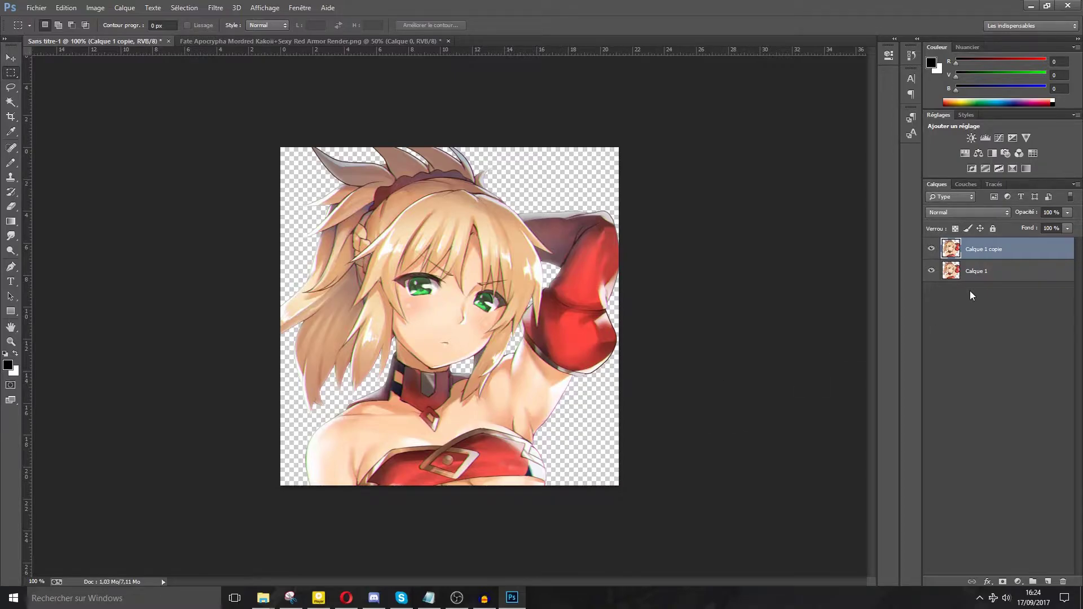
key(ctrl+j)
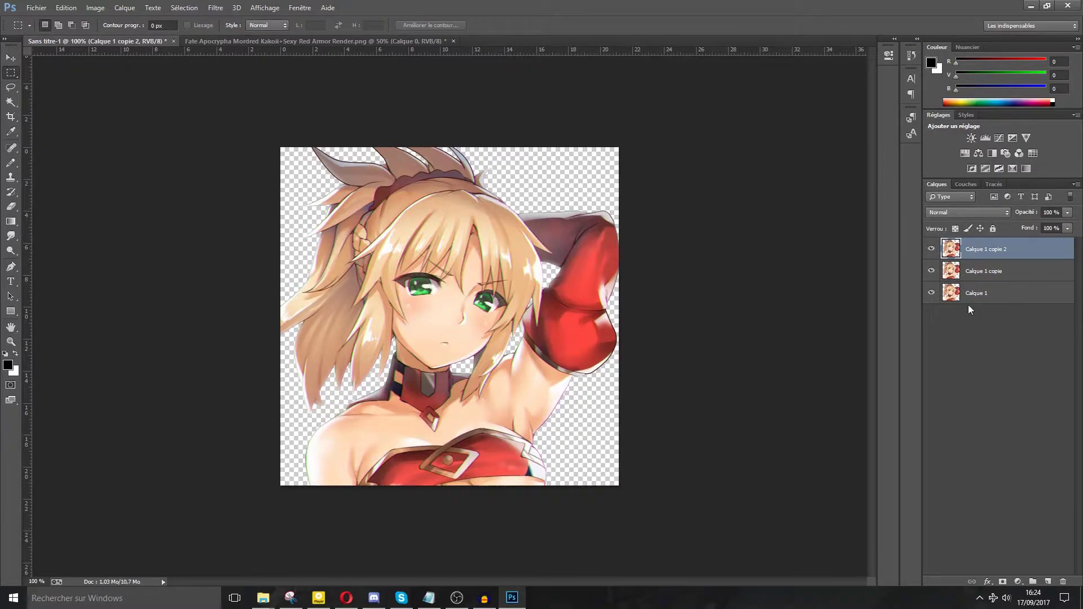
click(980, 294)
click(988, 272)
click(1020, 251)
key(ctrl+t)
drag(591, 328, 430, 98)
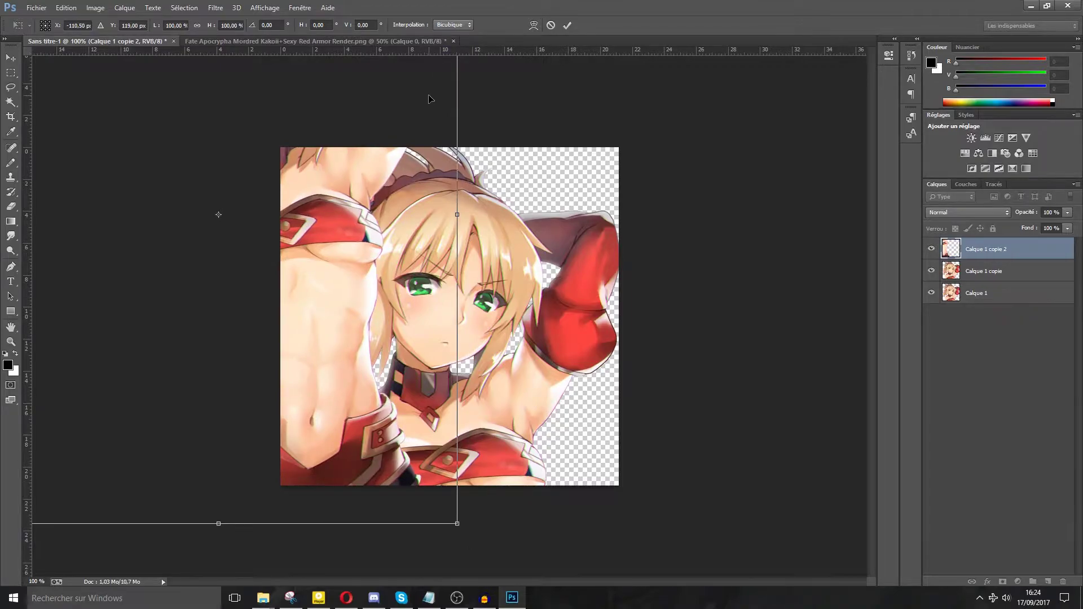
key(Return)
key(m)
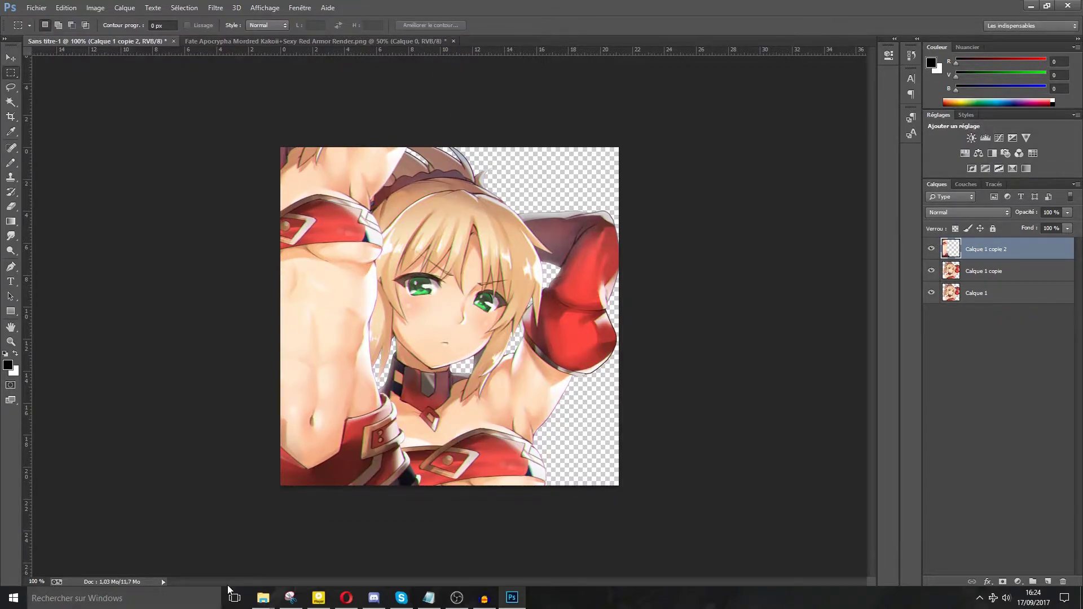
Step: Duplicate the shifted copy and transform the new one to cover more of the canvas
key(ctrl+j)
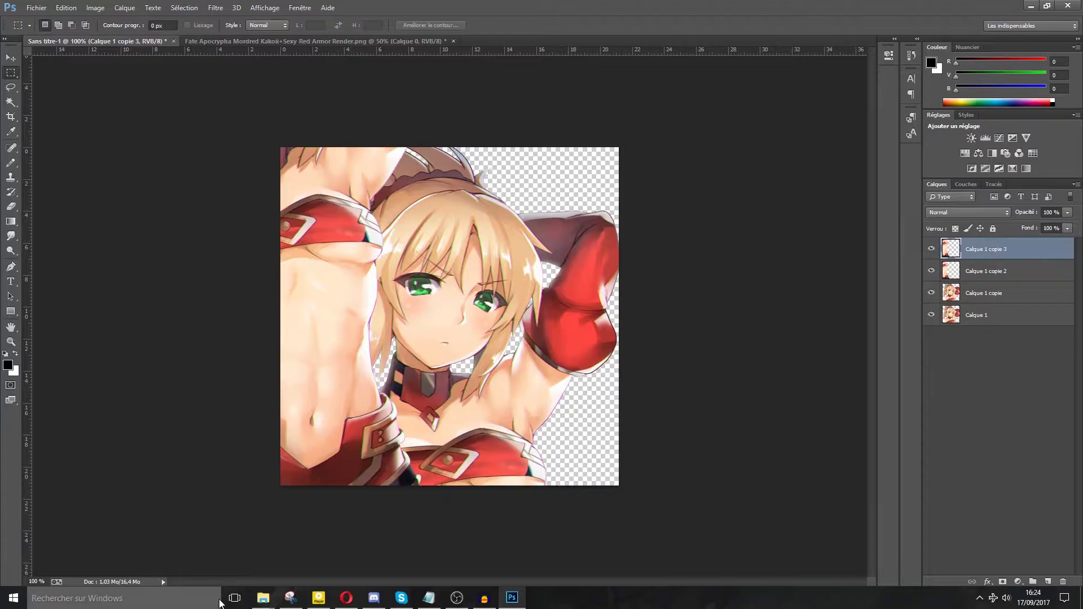
key(ctrl+t)
drag(341, 247, 374, 226)
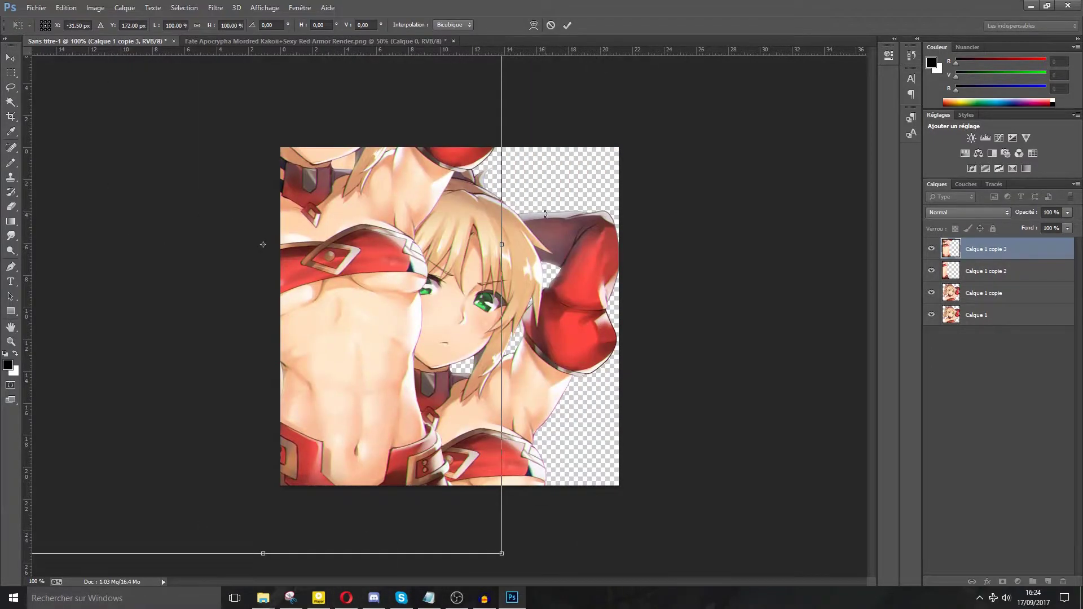
drag(563, 178, 720, 443)
key(Return)
Step: Add another copy of the character and move it over the canvas's lower-left area
key(ctrl+j)
key(ctrl+y)
key(ctrl+t)
drag(734, 294, 127, 505)
key(Return)
Step: Duplicate the latest copy and reposition it along the lower part of the canvas
key(ctrl+j)
key(ctrl+t)
drag(219, 401, 690, 418)
key(Return)
Step: Duplicate the character copy again and transform it to fill the right side of the canvas
key(ctrl+j)
key(ctrl+t)
drag(451, 474, 709, 272)
key(Return)
Step: Add one more character copy, rotated sideways and moved across the canvas to cover the remaining transparent gaps
key(ctrl+j)
key(ctrl+t)
drag(643, 336, 344, 209)
drag(546, 215, 473, 262)
key(Return)
key(m)
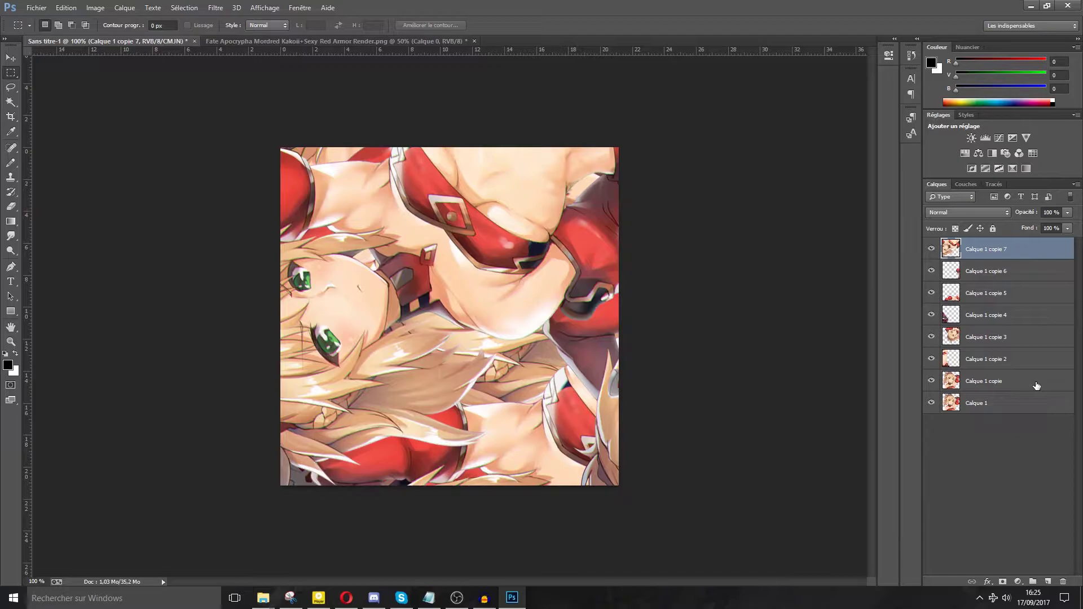
Step: Merge all the duplicated character layers into one, leaving out the original Calque 1
shift+click(1036, 385)
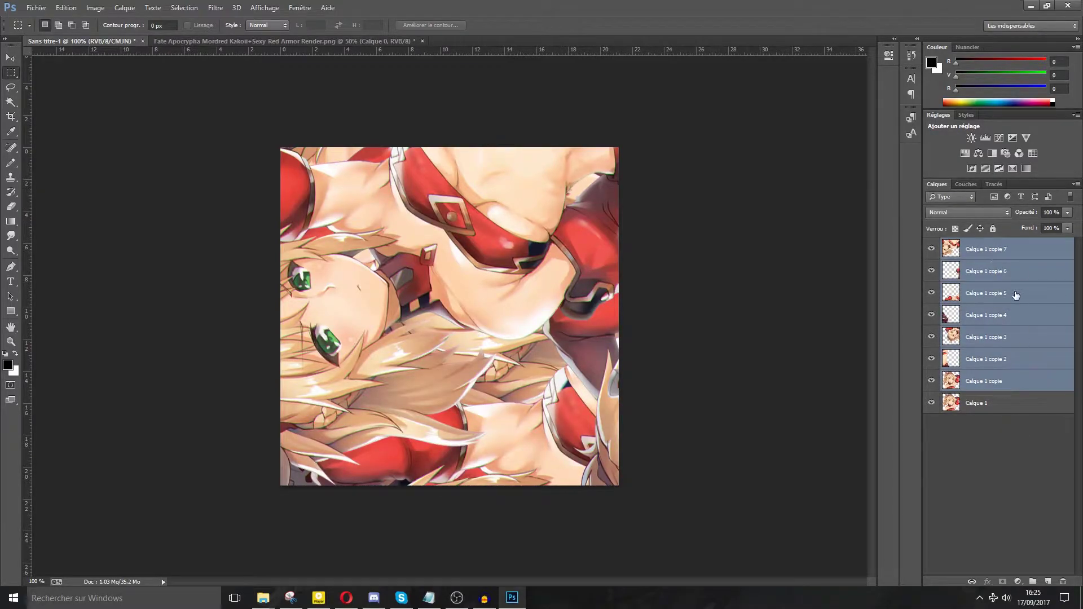
right_click(1030, 298)
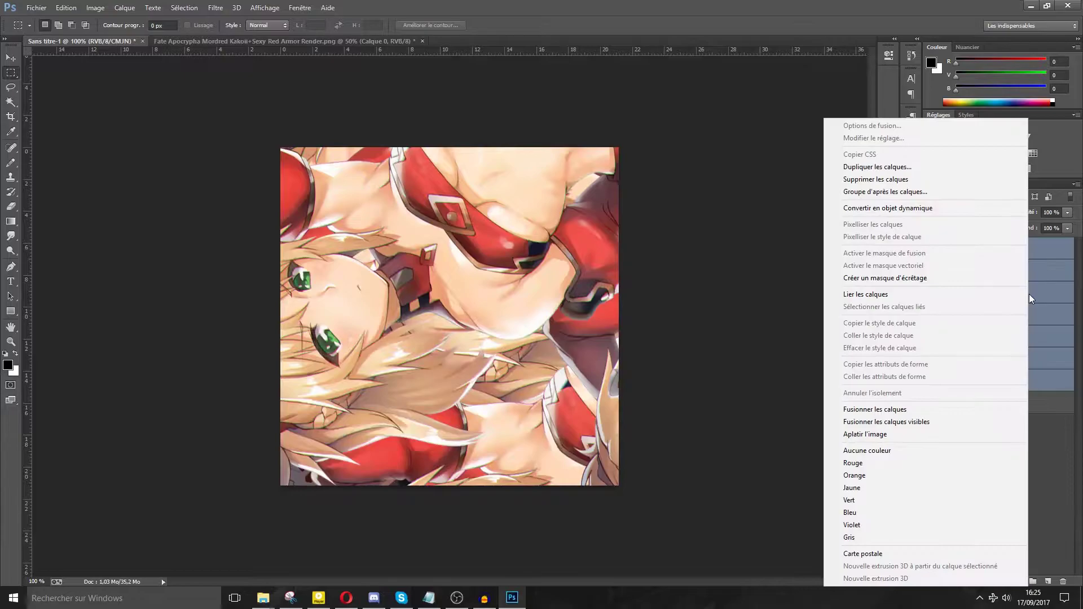
click(926, 410)
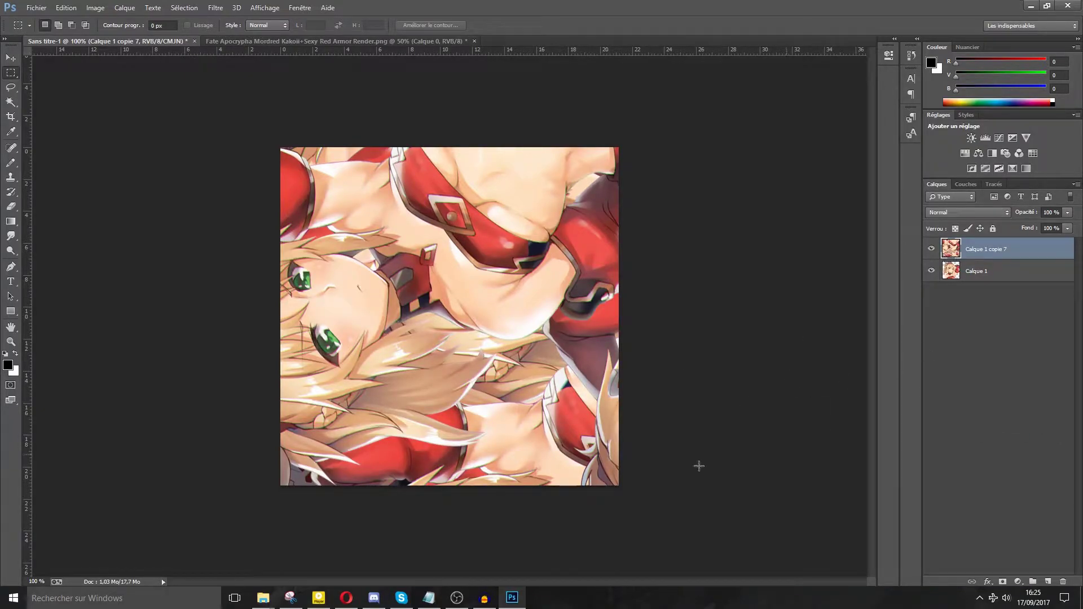
Step: Apply a Gaussian blur with a 30-pixel radius to the merged layer and place it beneath the original character layer
click(215, 8)
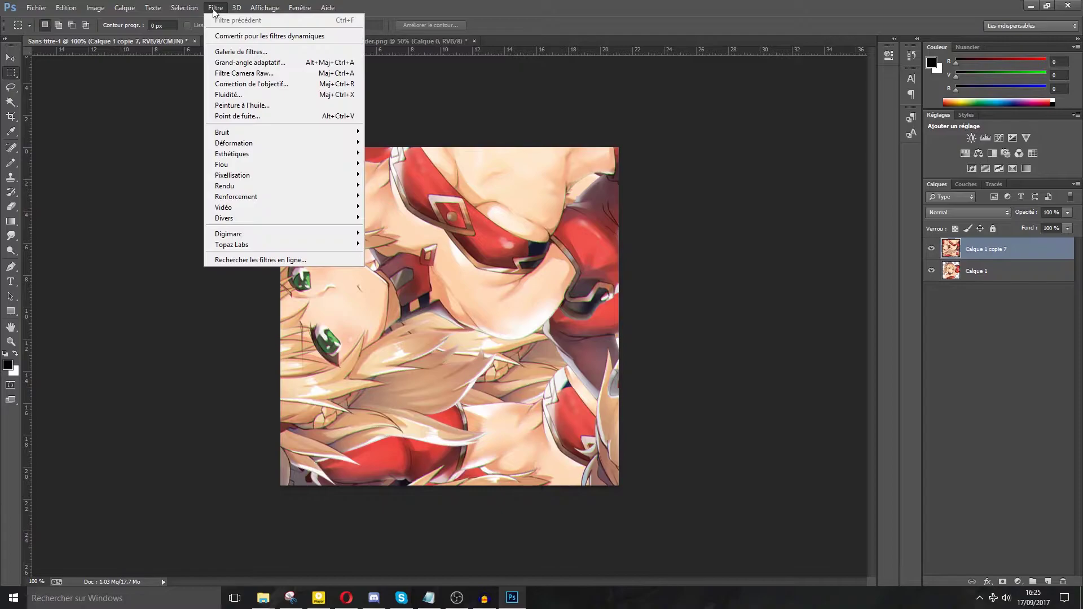
mouse_move(259, 164)
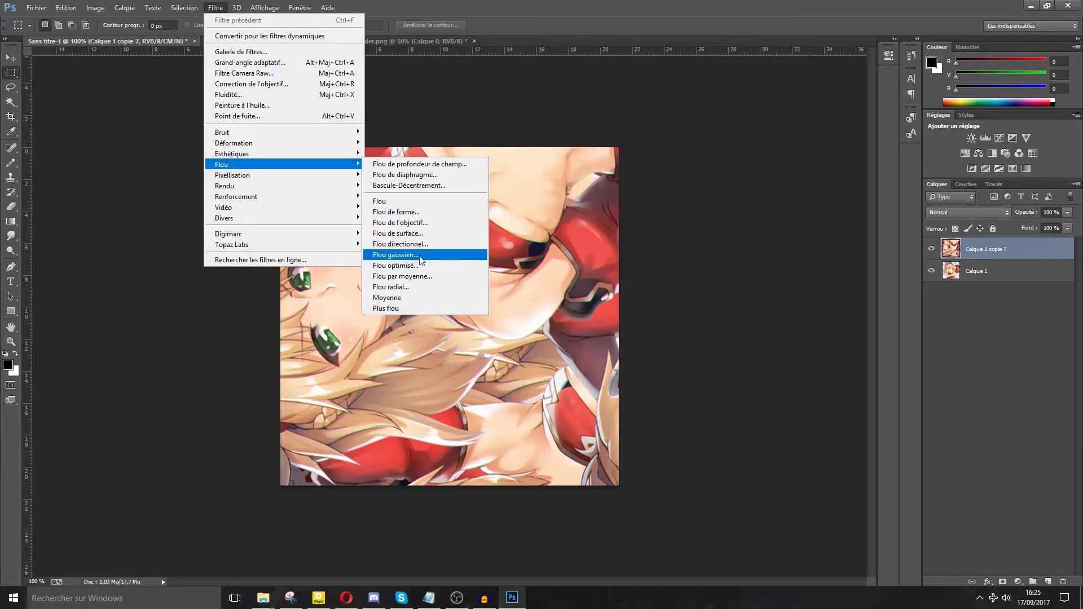
click(419, 254)
text(20)
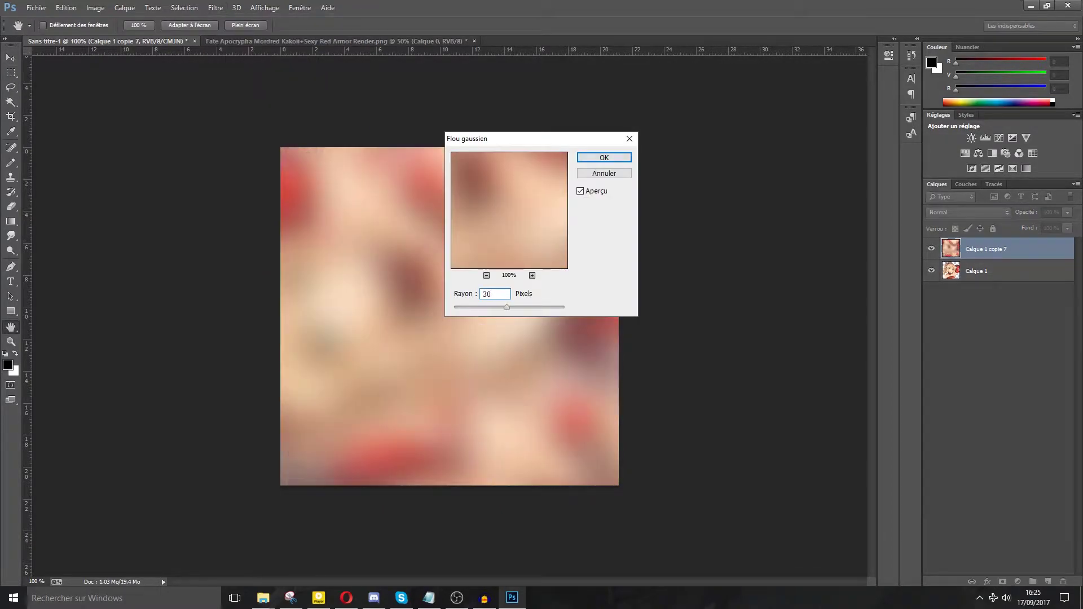
key(Return)
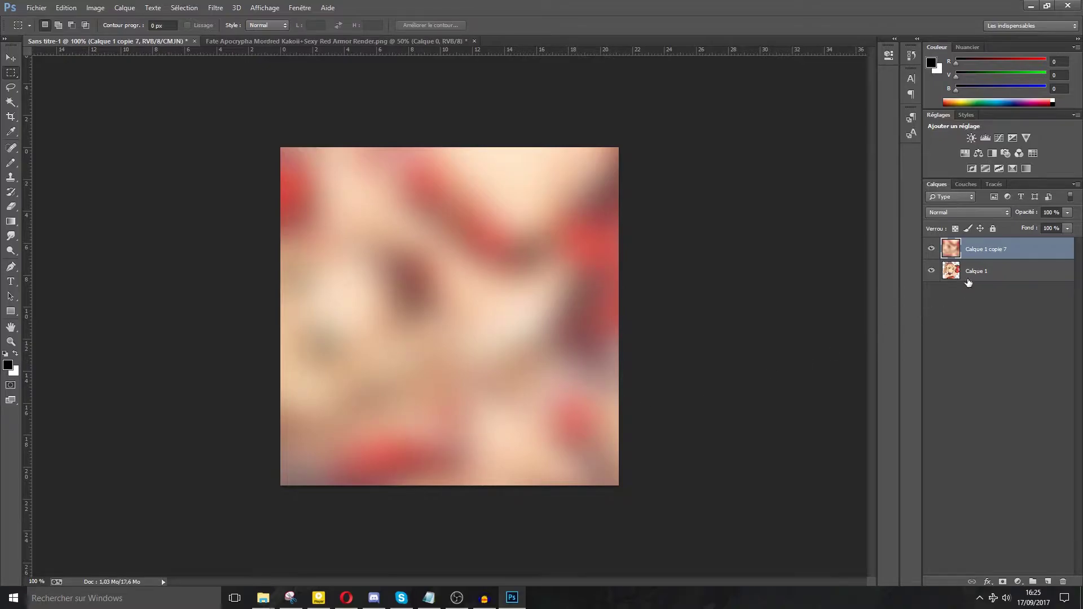
drag(978, 259, 987, 329)
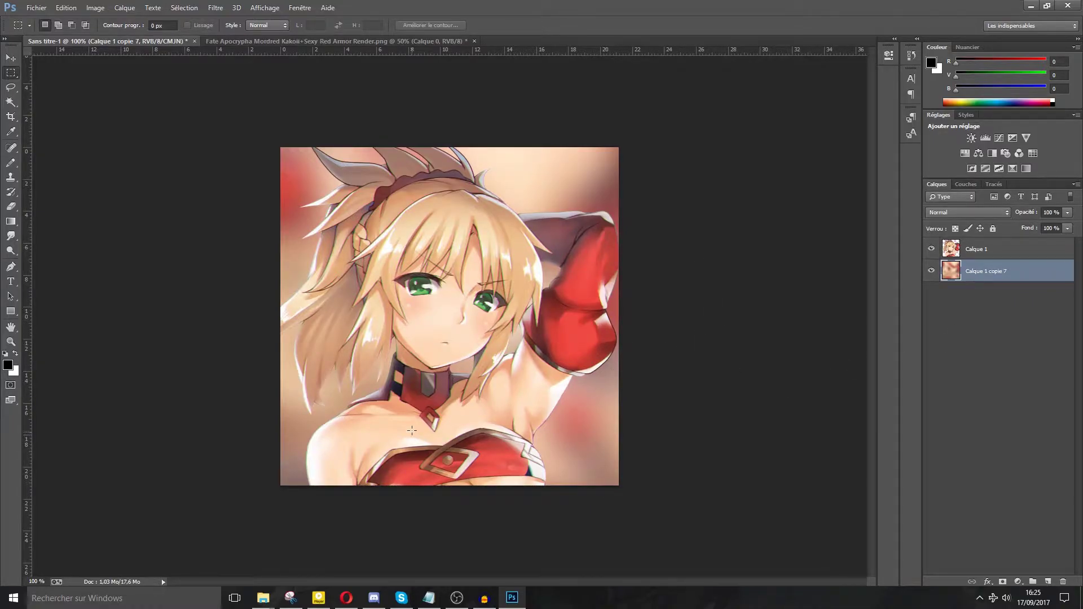
Step: Switch to the Opera browser, close a video tab and look through the Google image results for "bokeh texture"
click(347, 597)
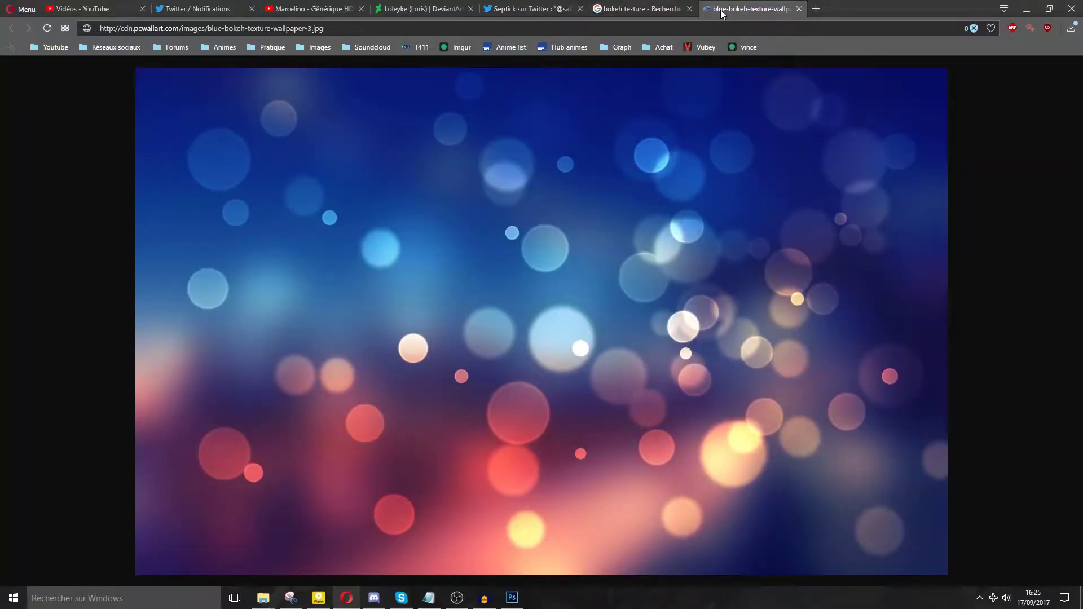
middle_click(290, 16)
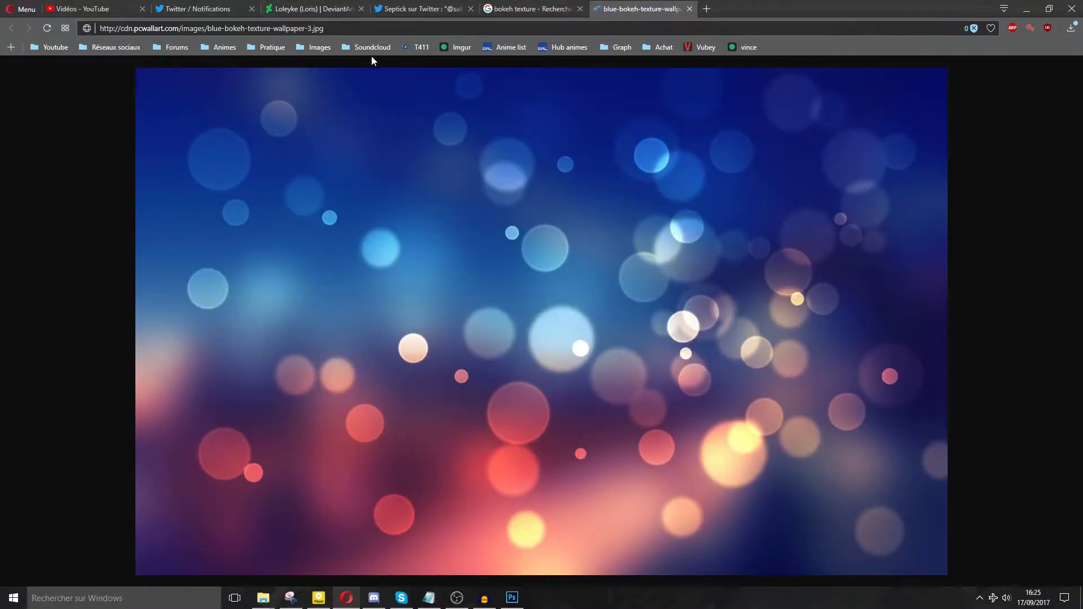
click(546, 15)
scroll(452, 254, up, 6)
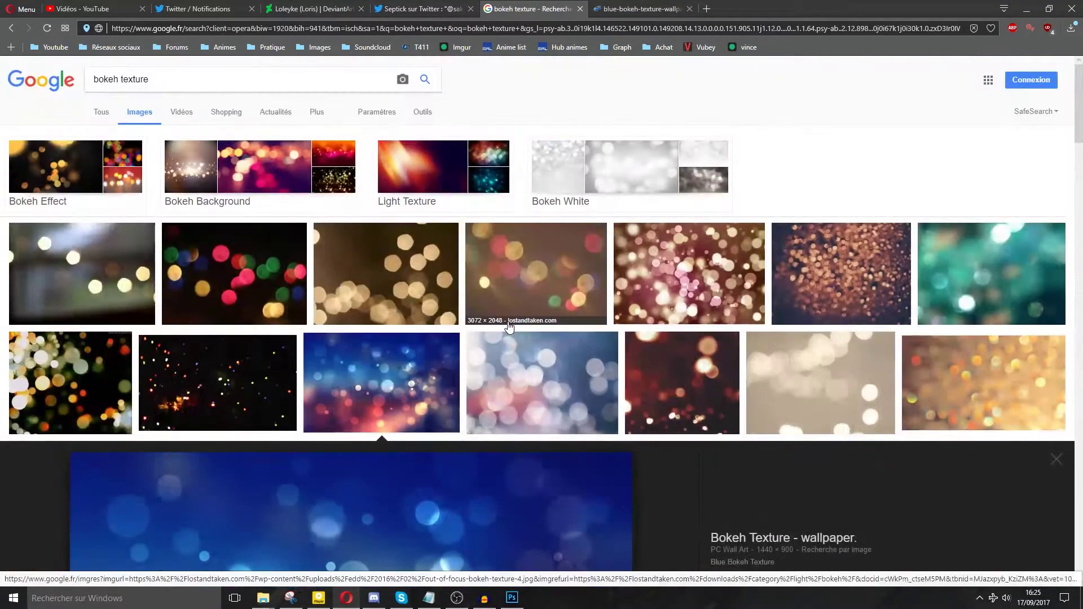
scroll(511, 350, down, 3)
scroll(512, 350, up, 3)
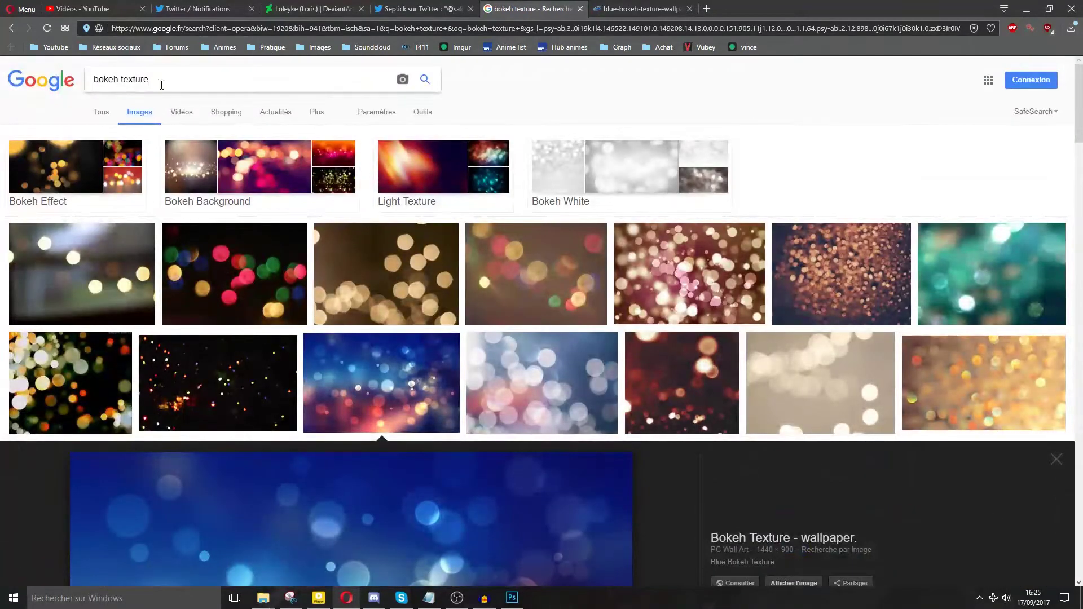
Step: Open the blue bokeh texture wallpaper at full size, copy the image, and bring it into the avatar document in Photoshop
scroll(235, 364, down, 5)
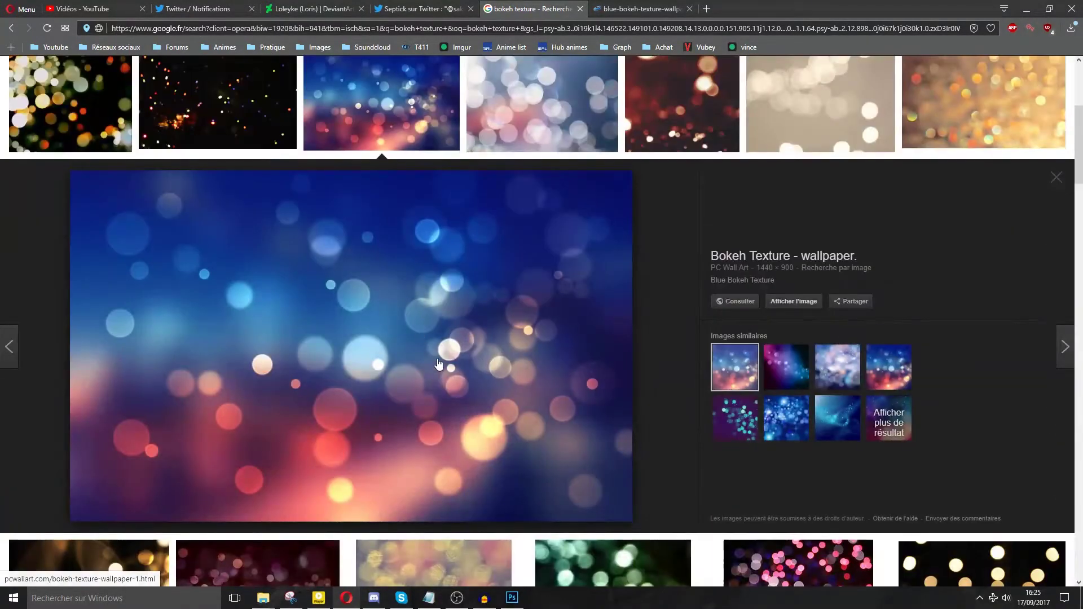
scroll(430, 262, up, 5)
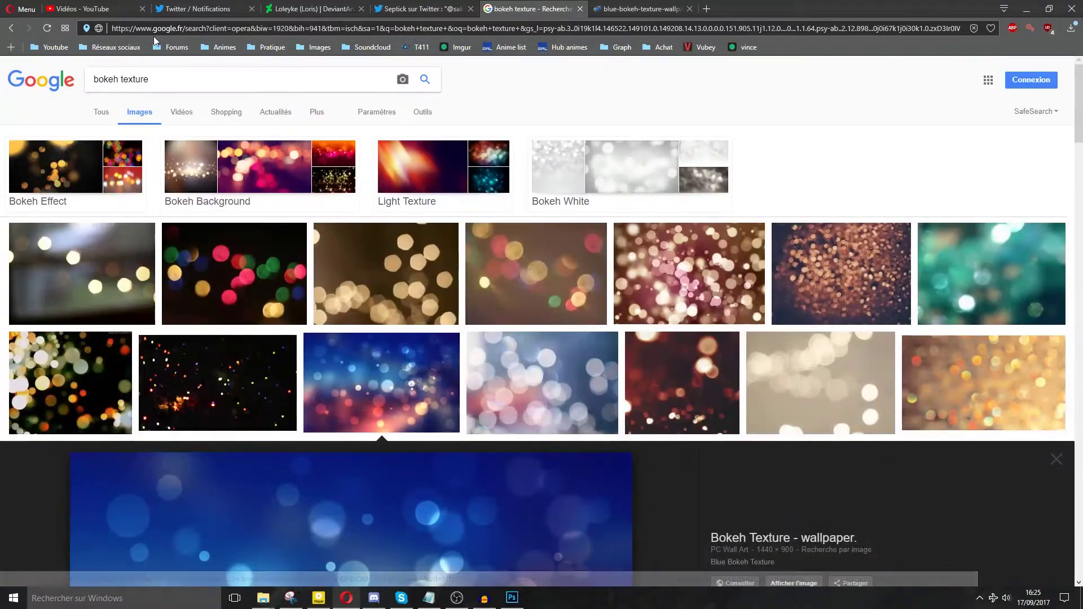
scroll(287, 257, down, 3)
scroll(287, 257, down, 2)
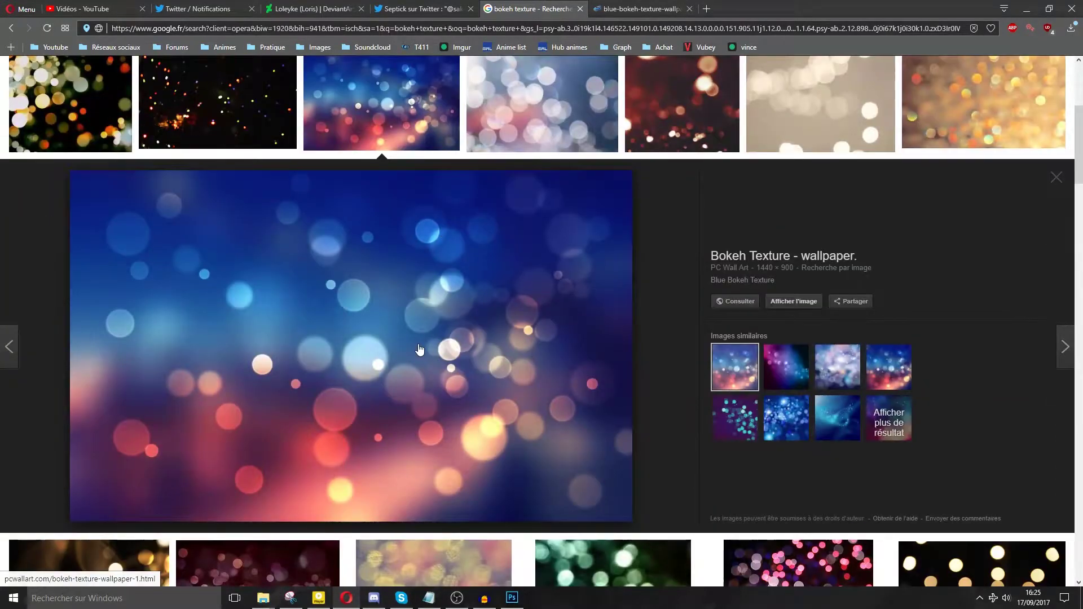
click(779, 305)
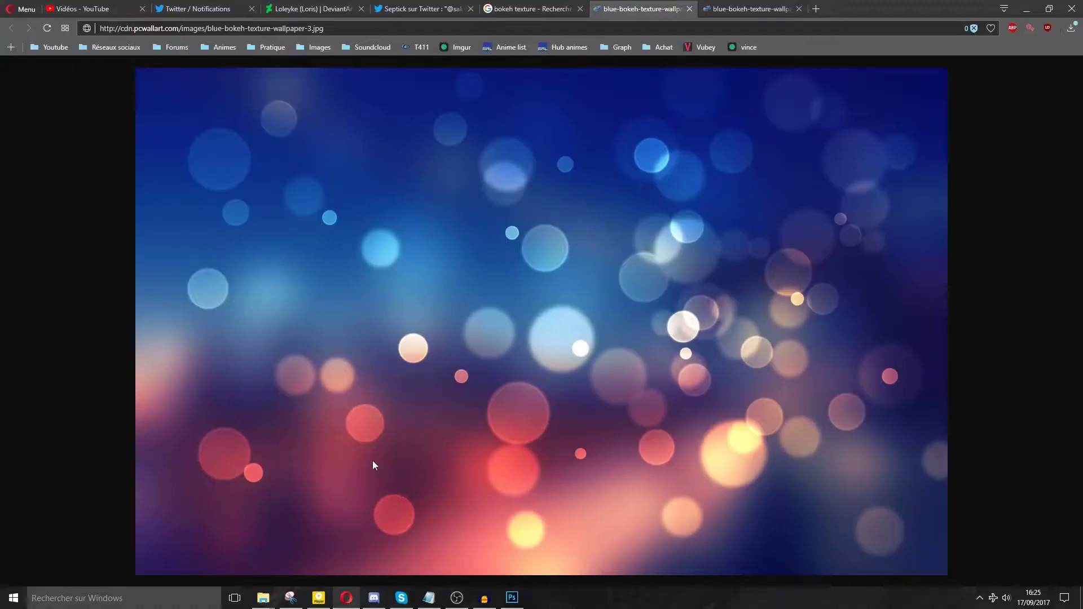
right_click(381, 406)
click(512, 598)
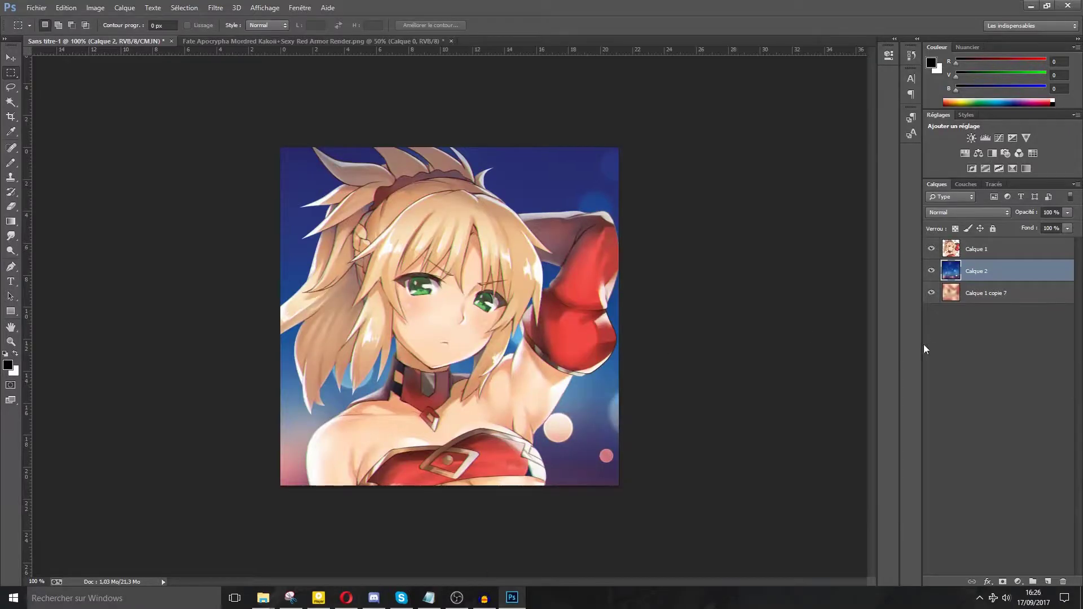
Step: Move the bokeh texture layer above the character, hide it, and sample the red of the character's sleeve as foreground colour
drag(973, 277, 959, 255)
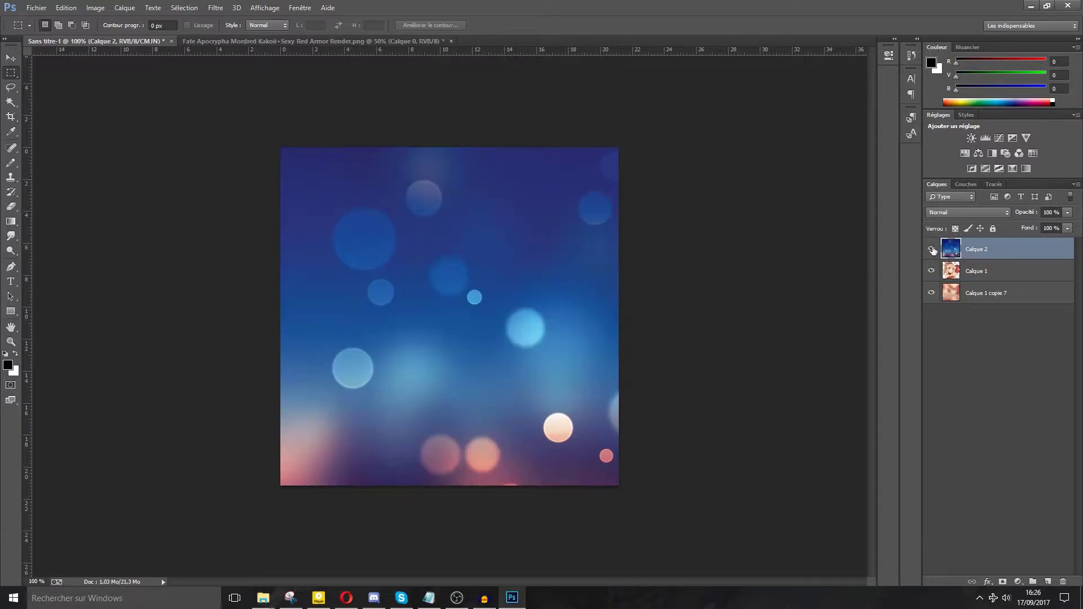
click(932, 249)
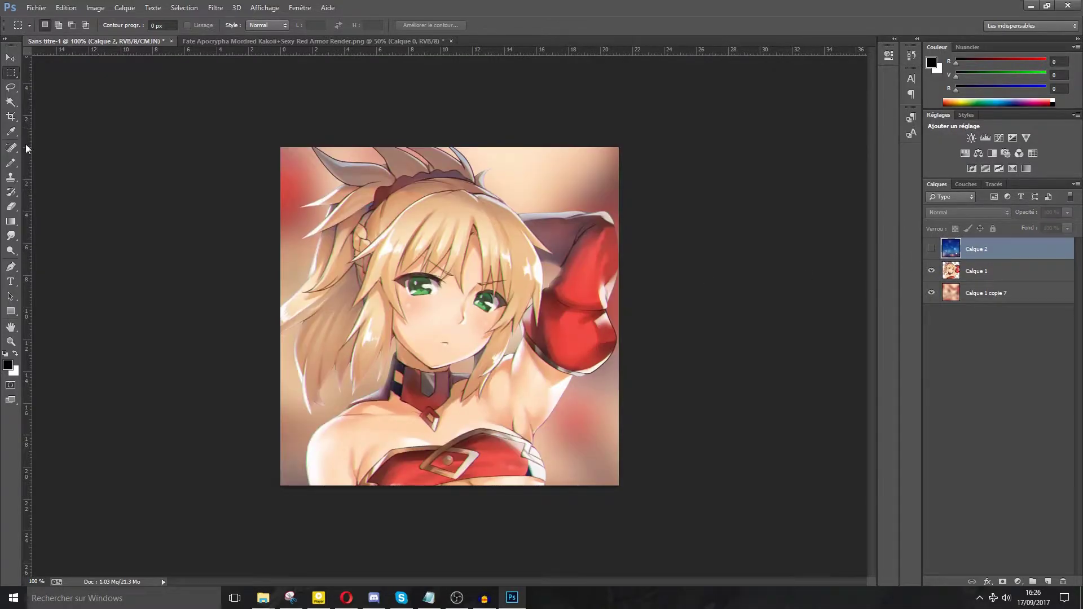
click(11, 132)
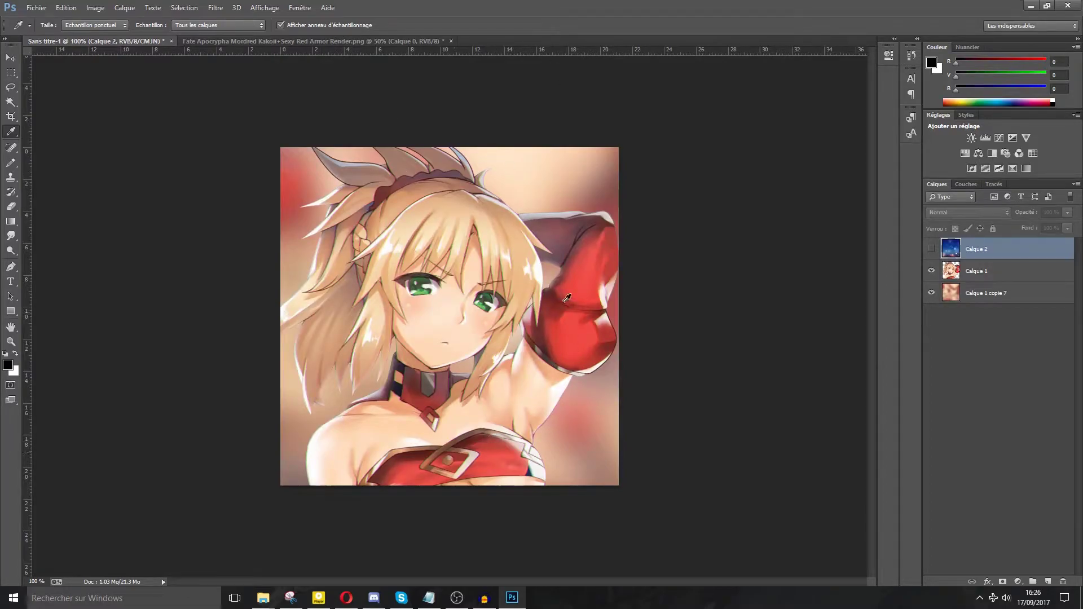
click(580, 254)
drag(581, 254, 577, 255)
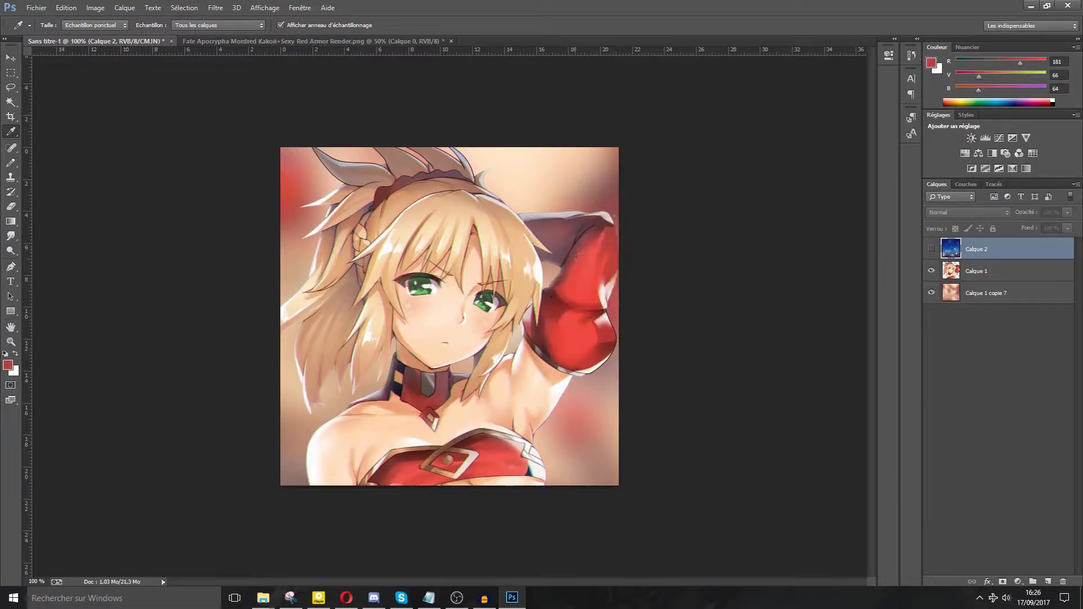
Step: Show the bokeh texture layer, colorize it through Teinte/Saturation with Redéfinir, and set its blend mode to Superposition
click(931, 249)
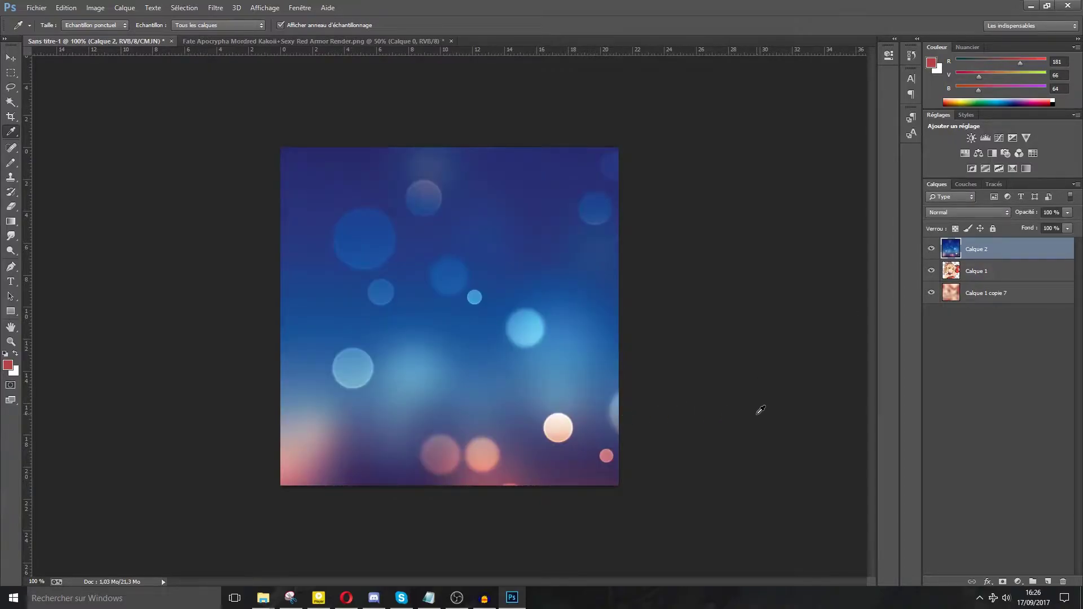
key(ctrl+u)
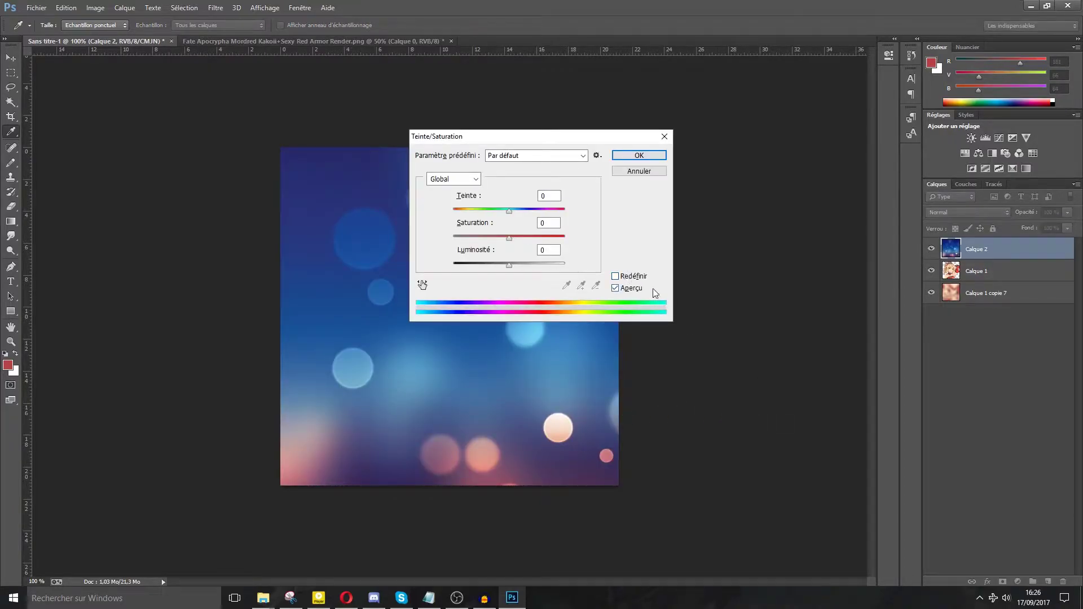
click(633, 277)
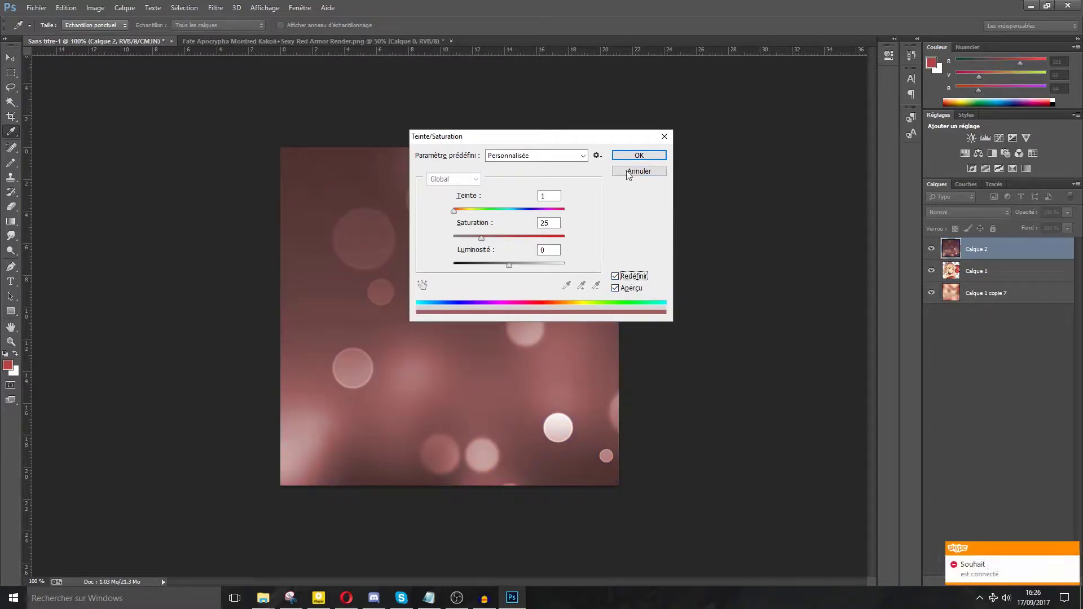
click(627, 157)
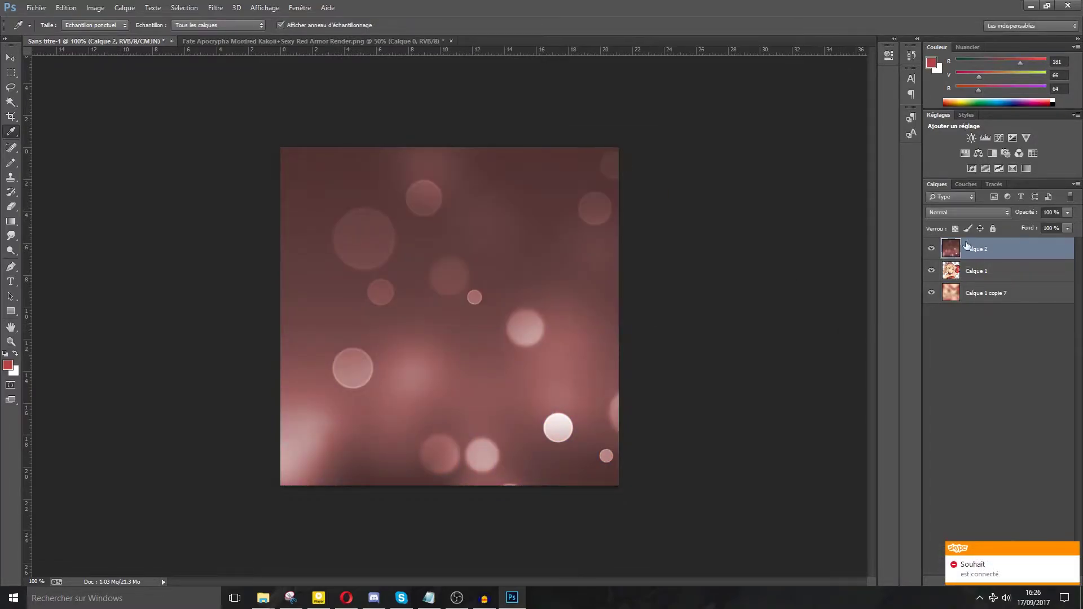
click(948, 213)
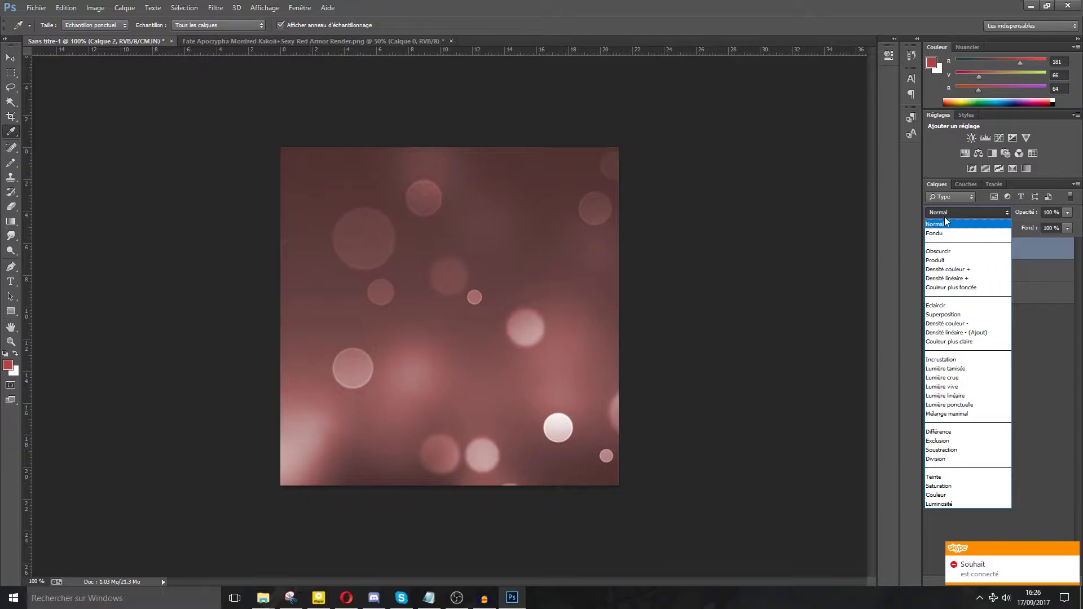
click(944, 314)
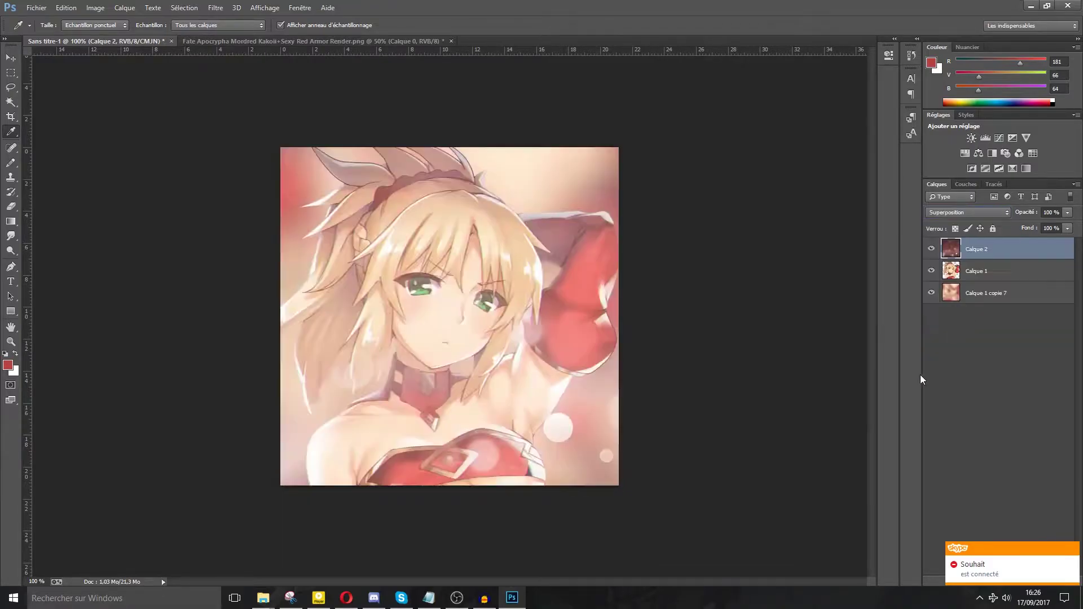
Step: Reposition the bokeh texture so it covers only the lower half of the avatar, and switch to the Eraser tool
key(ctrl+t)
drag(680, 327, 448, 455)
key(Return)
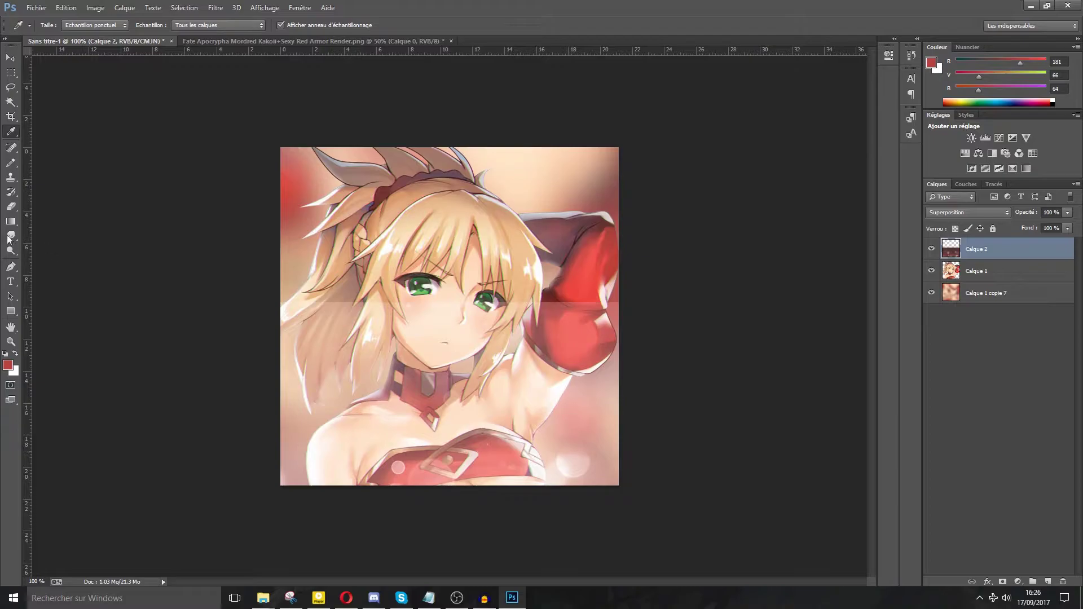
click(11, 206)
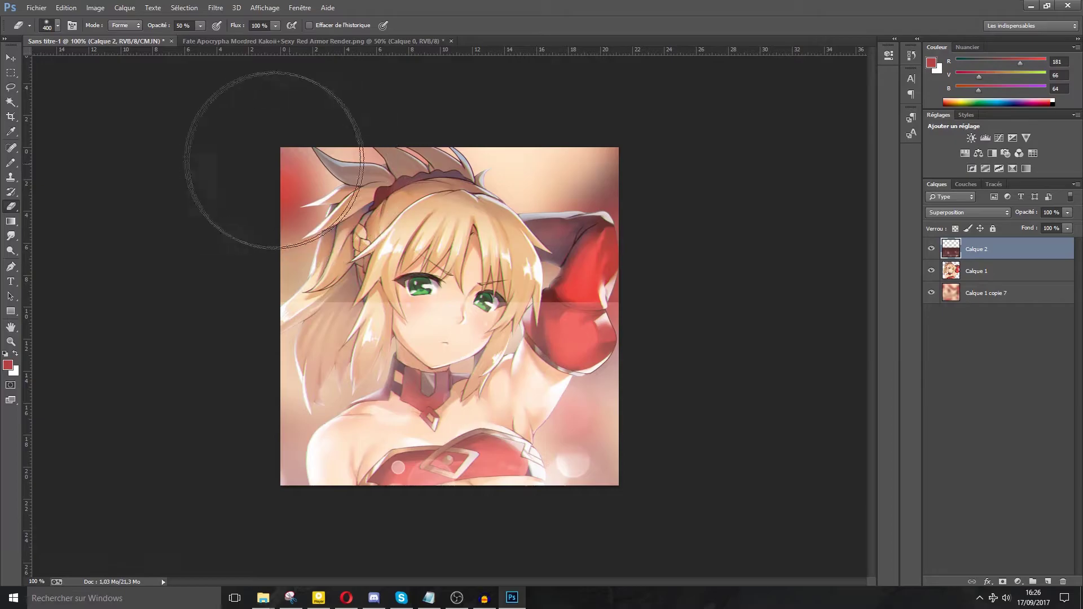
Step: Duplicate the blurred background layer Calque 1 copie 7 and merge the copy back down into it
click(994, 293)
key(ctrl+j)
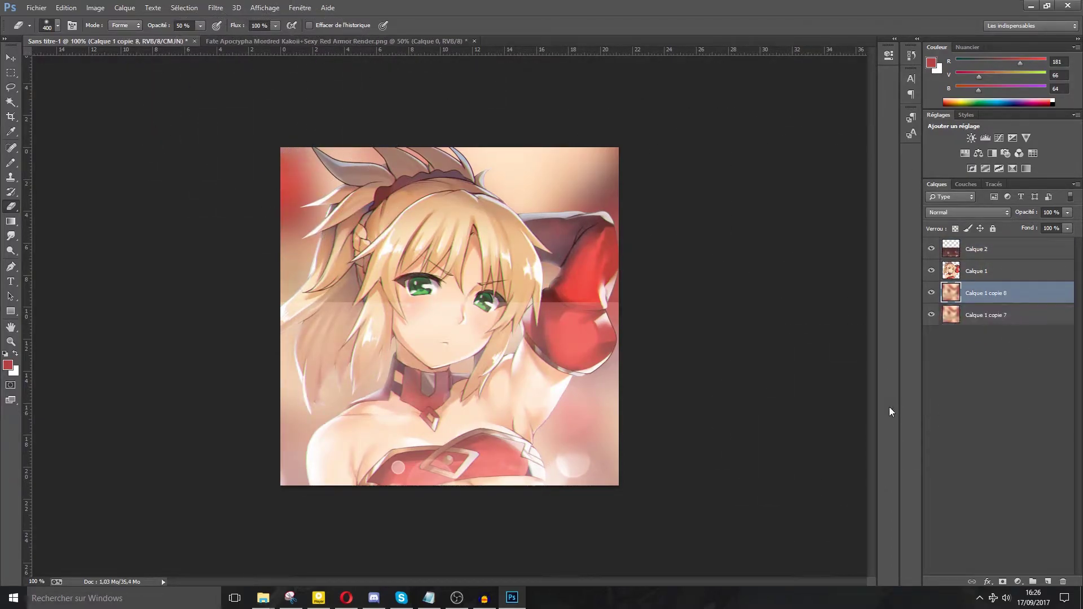
right_click(1015, 301)
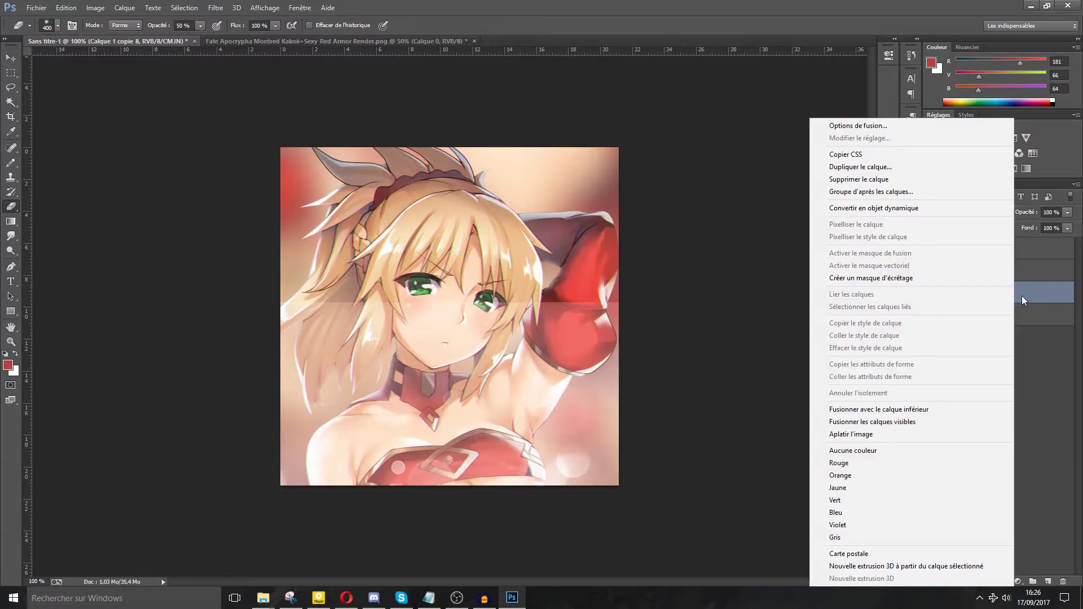
right_click(1041, 297)
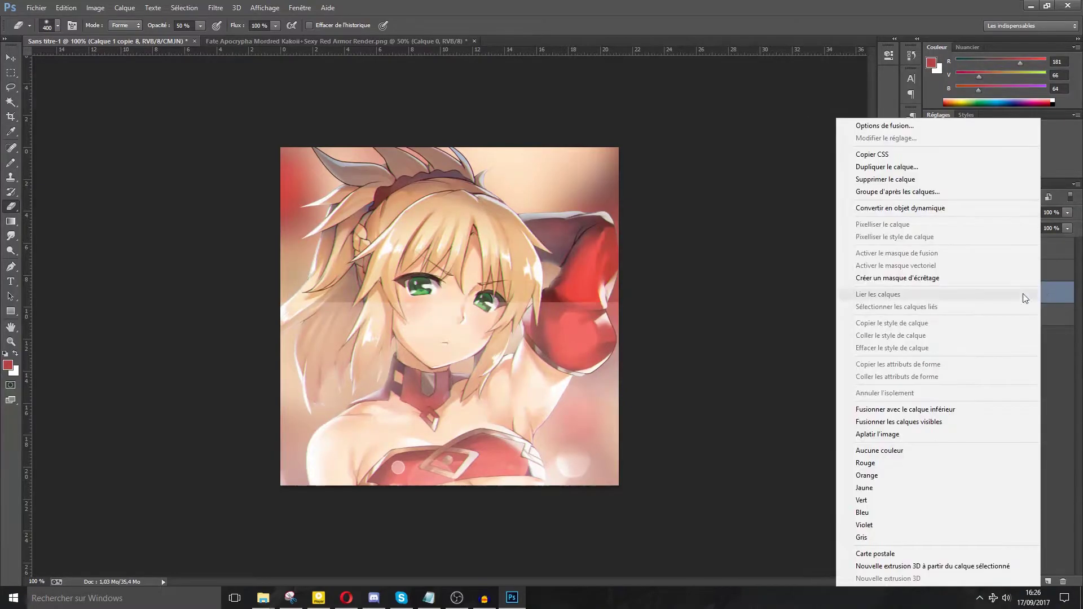
click(920, 409)
Step: Erase the hard upper edge of the texture layer Calque 2 with a soft eraser reduced to 175 px at 50% opacity
click(997, 260)
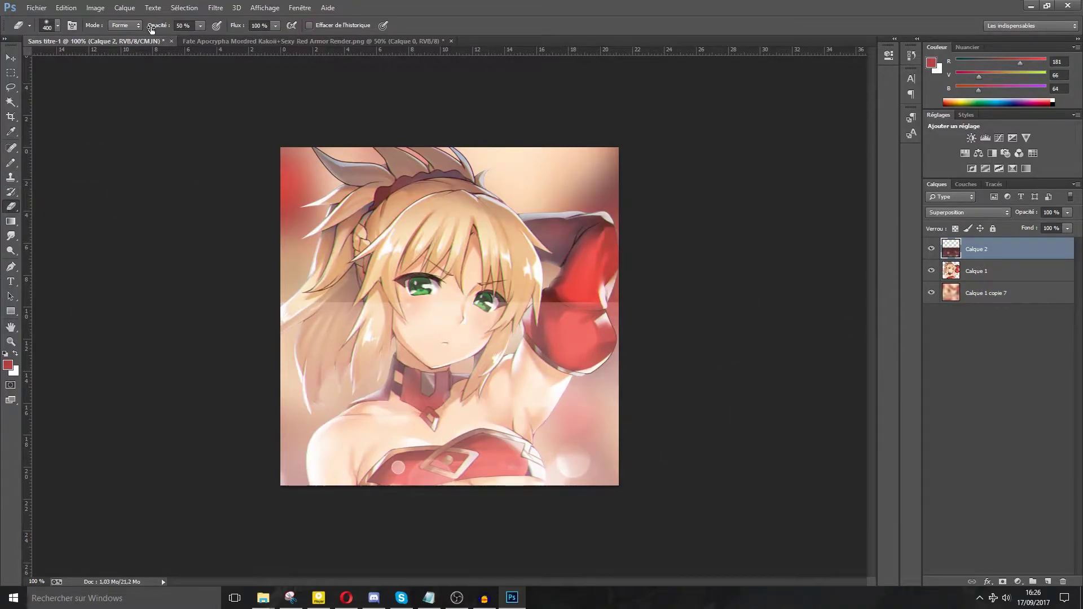
click(193, 26)
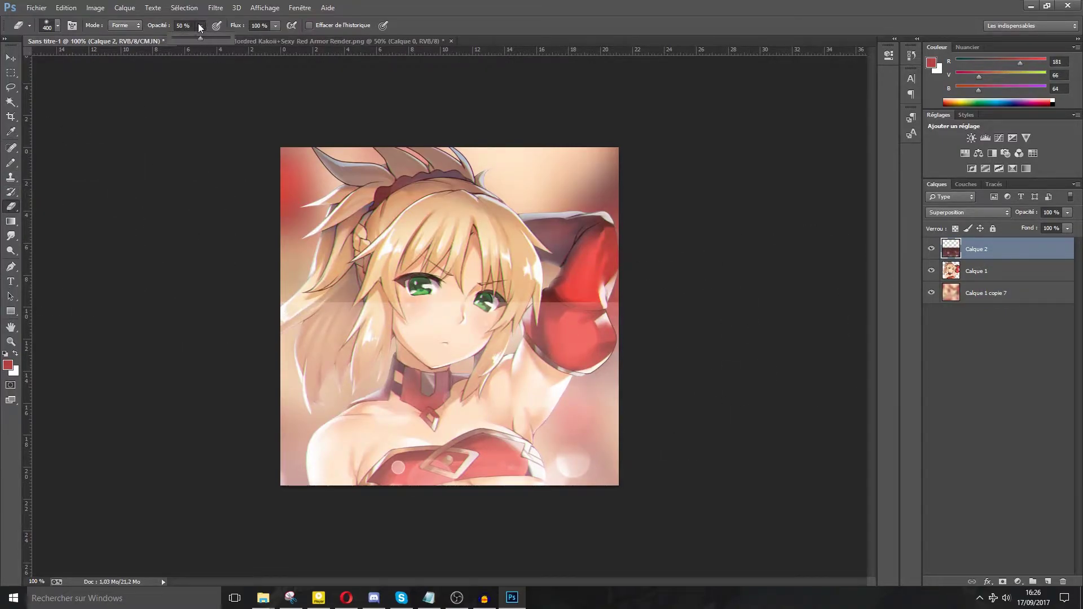
click(58, 25)
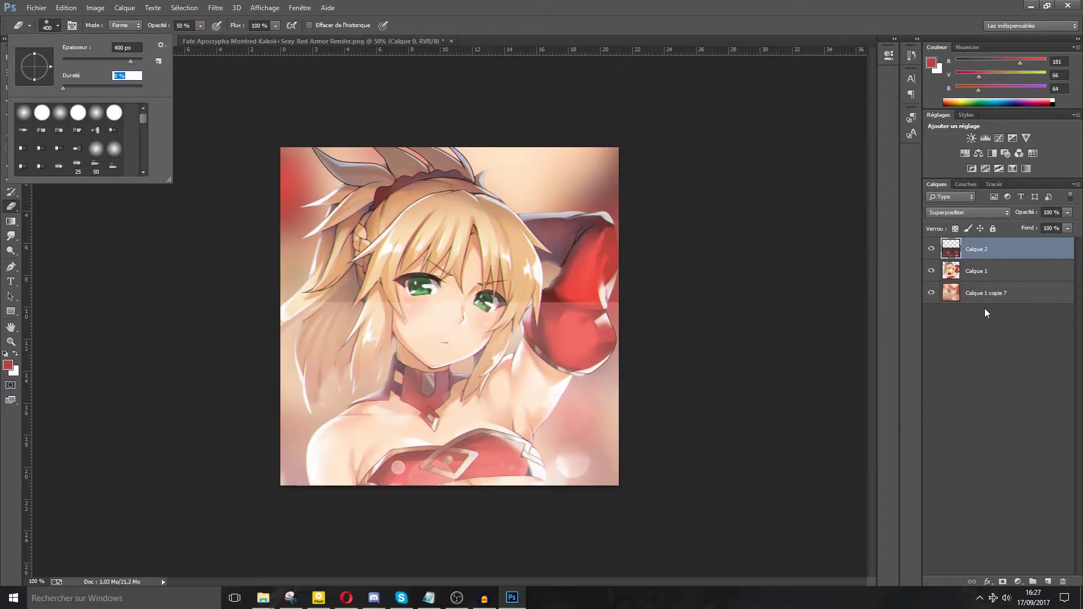
click(1003, 245)
key(bracketleft)
key(bracketleft)
key(bracketleft)
key(bracketleft)
mouse_move(279, 284)
mouse_down()
mouse_move(430, 287)
mouse_move(293, 296)
mouse_move(573, 293)
mouse_move(523, 283)
mouse_up()
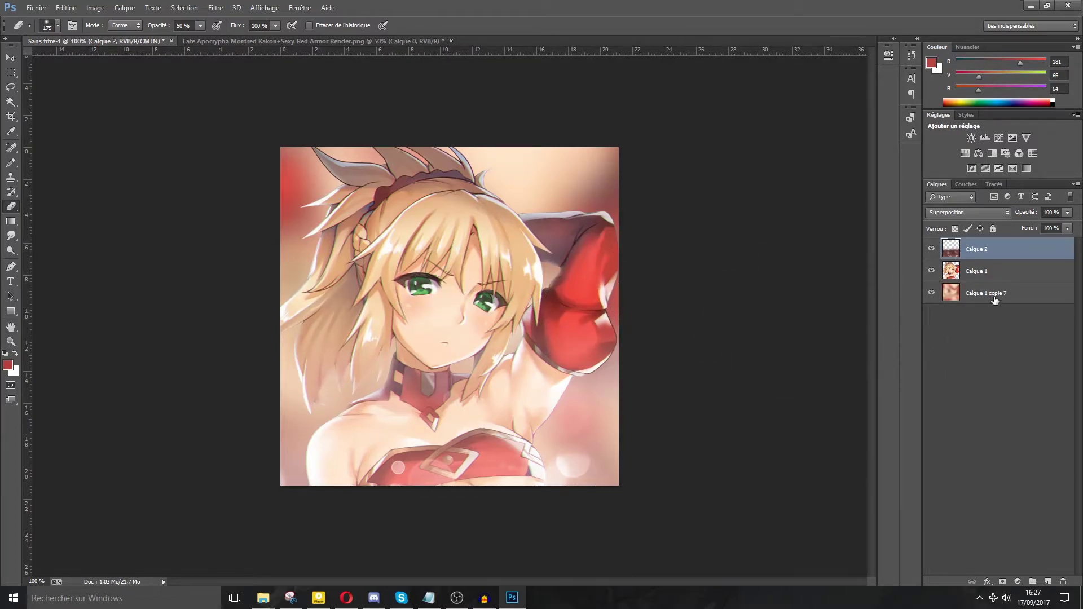
Step: Duplicate the bokeh texture layer, then rotate and move the copy so it covers the upper part of the avatar
key(ctrl+j)
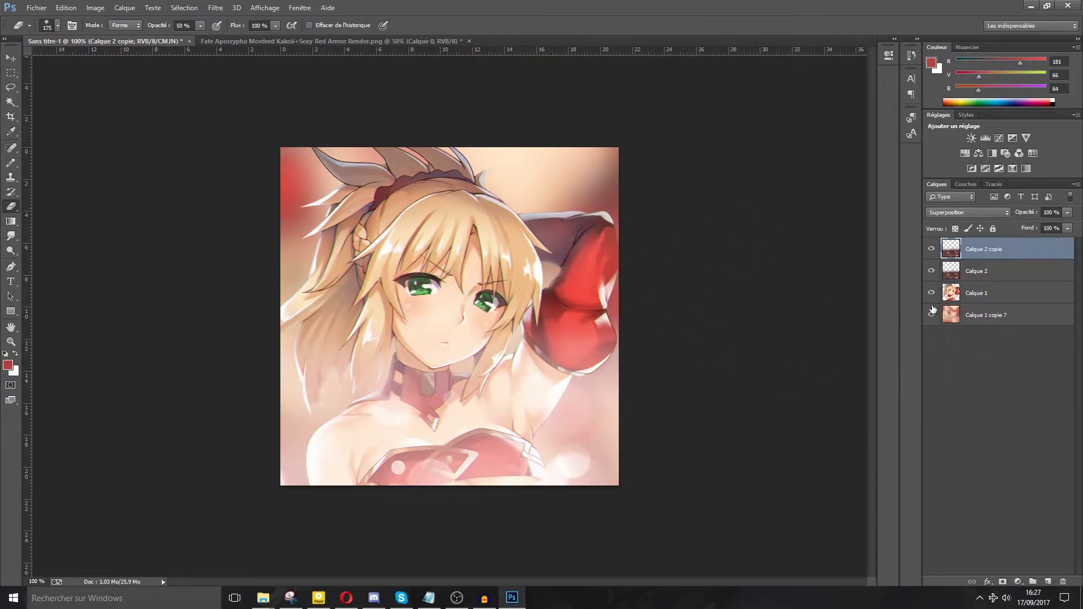
key(ctrl+t)
drag(540, 460, 584, 95)
drag(533, 338, 512, 192)
drag(545, 426, 452, 122)
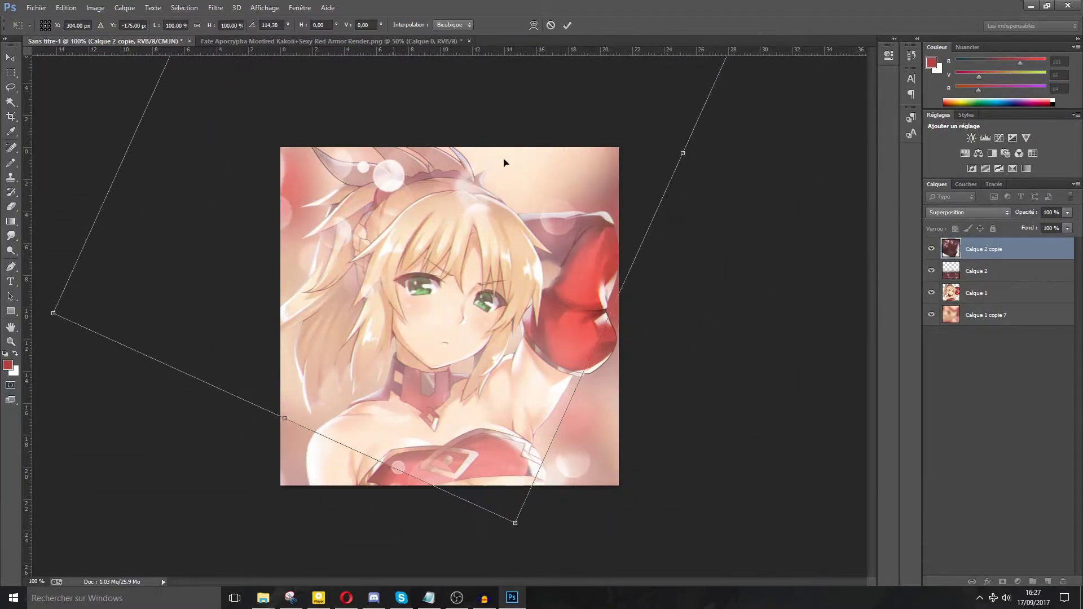
drag(713, 282, 562, 401)
drag(542, 224, 625, 207)
drag(697, 367, 491, 401)
key(Return)
Step: Erase the hard lower edge of the copied texture across the character with the 175 px eraser
key(e)
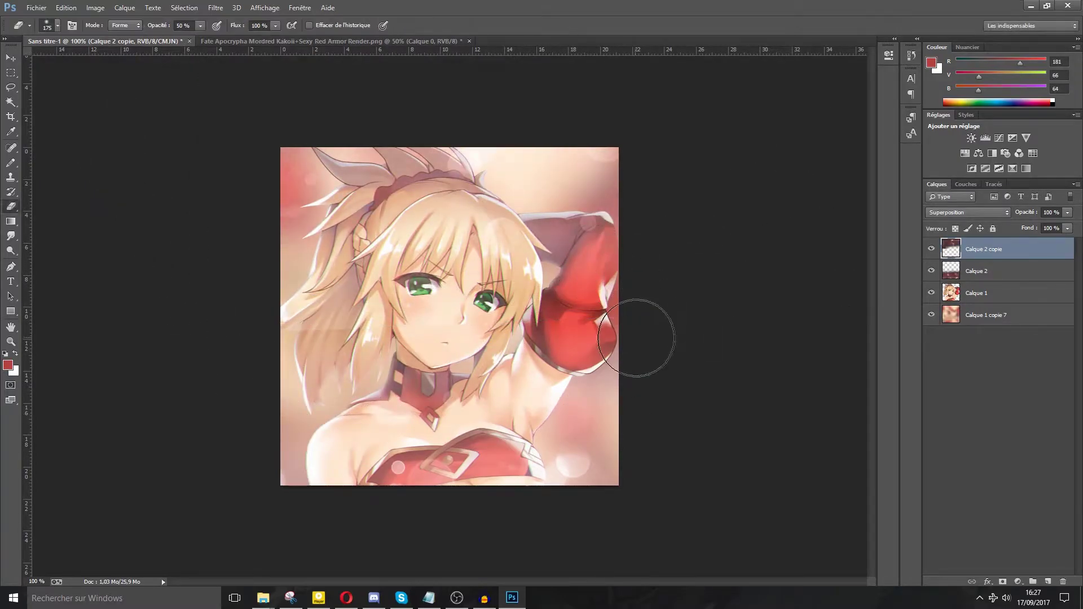
mouse_move(338, 376)
mouse_down()
mouse_move(272, 354)
mouse_move(641, 314)
mouse_move(539, 338)
mouse_up()
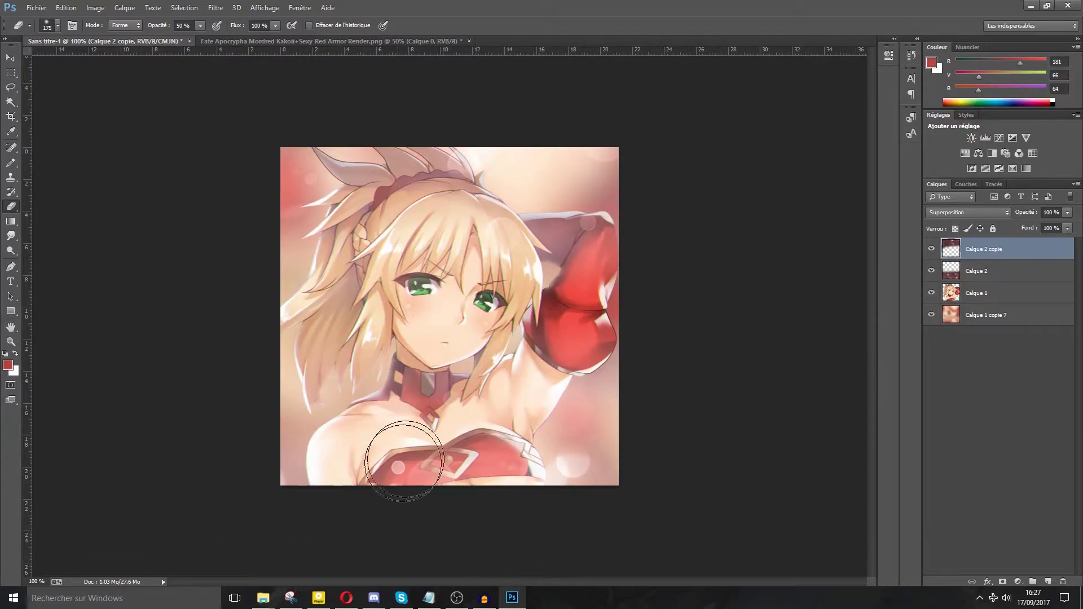
Step: Switch to the Opera browser, close the blue bokeh image and open the related "Bokeh Background" image results
click(347, 598)
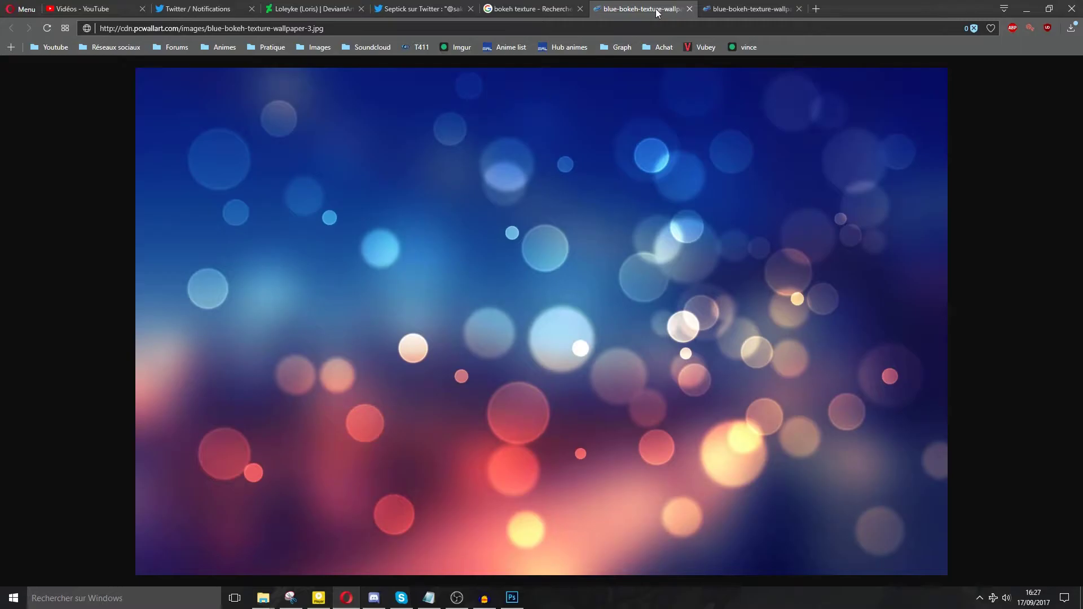
middle_click(619, 12)
click(518, 11)
scroll(539, 162, up, 5)
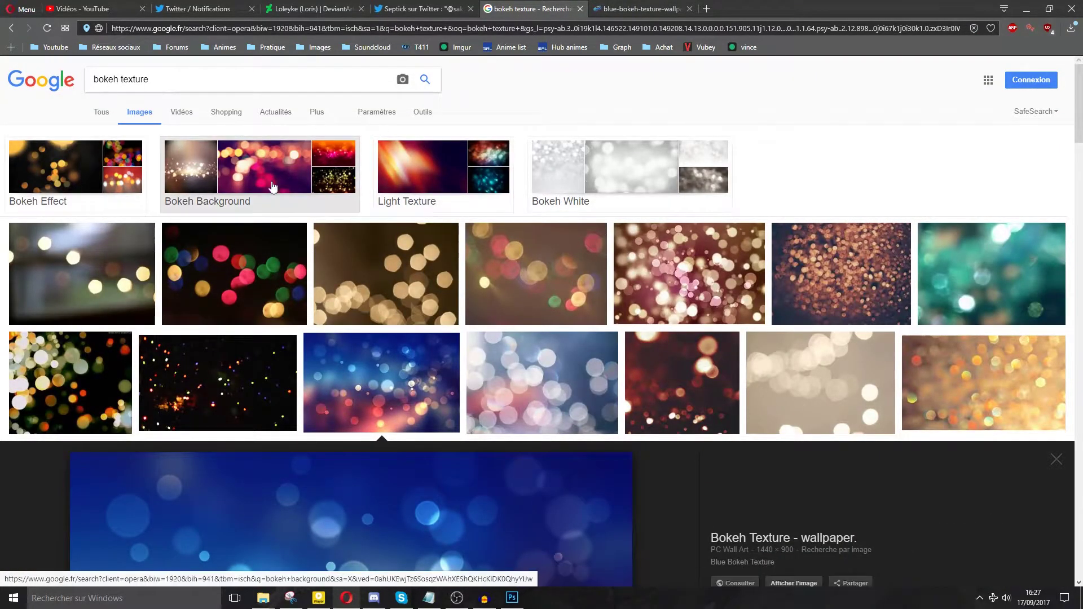
click(235, 196)
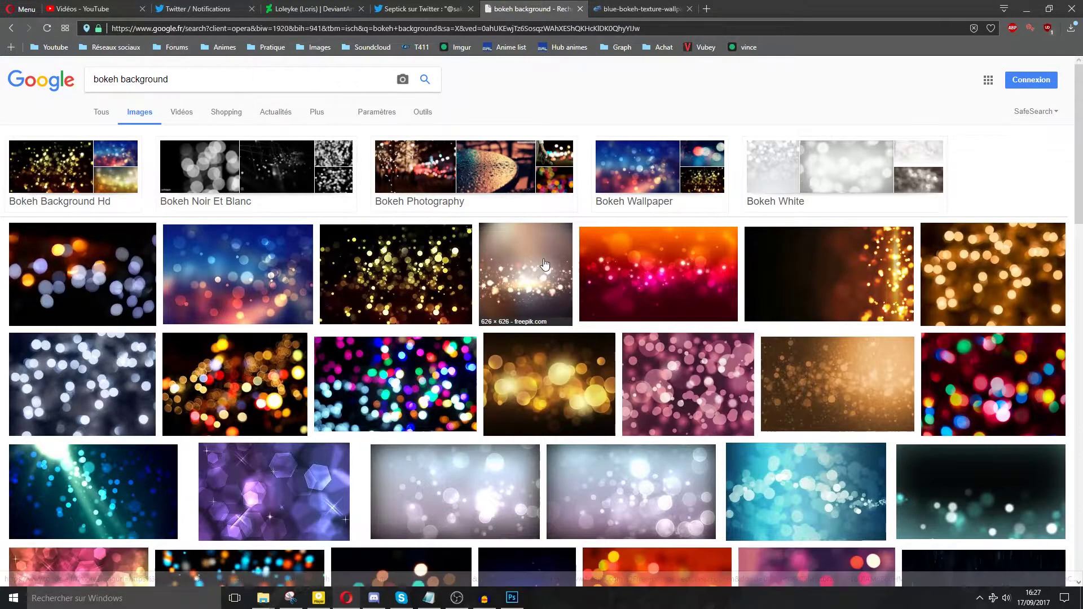
Step: Open the Freepik bokeh background with golden lights at full size, copy the image and switch back to Photoshop
click(542, 291)
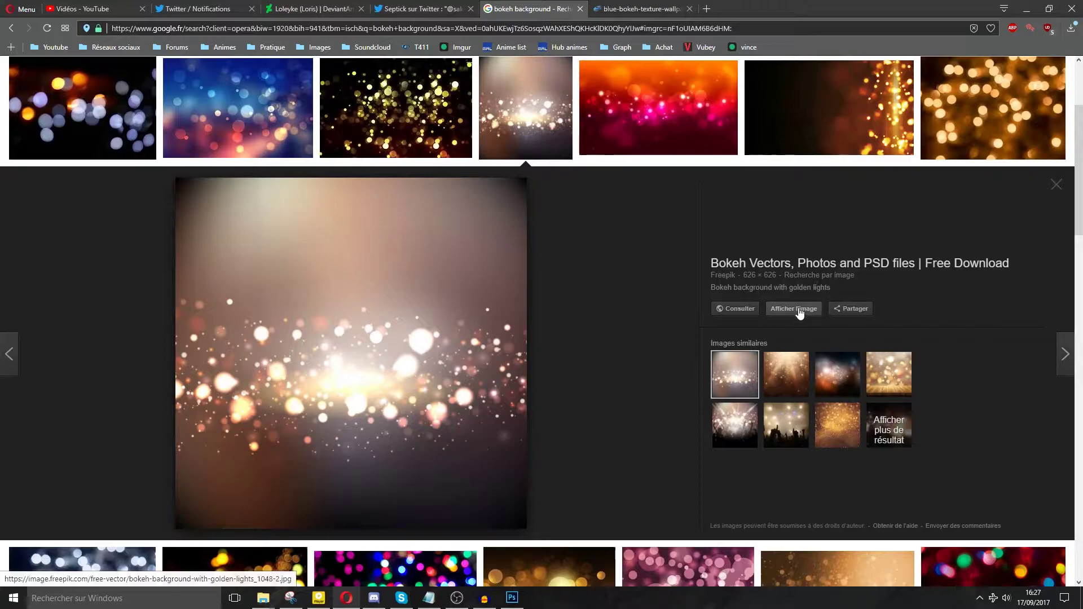
click(796, 310)
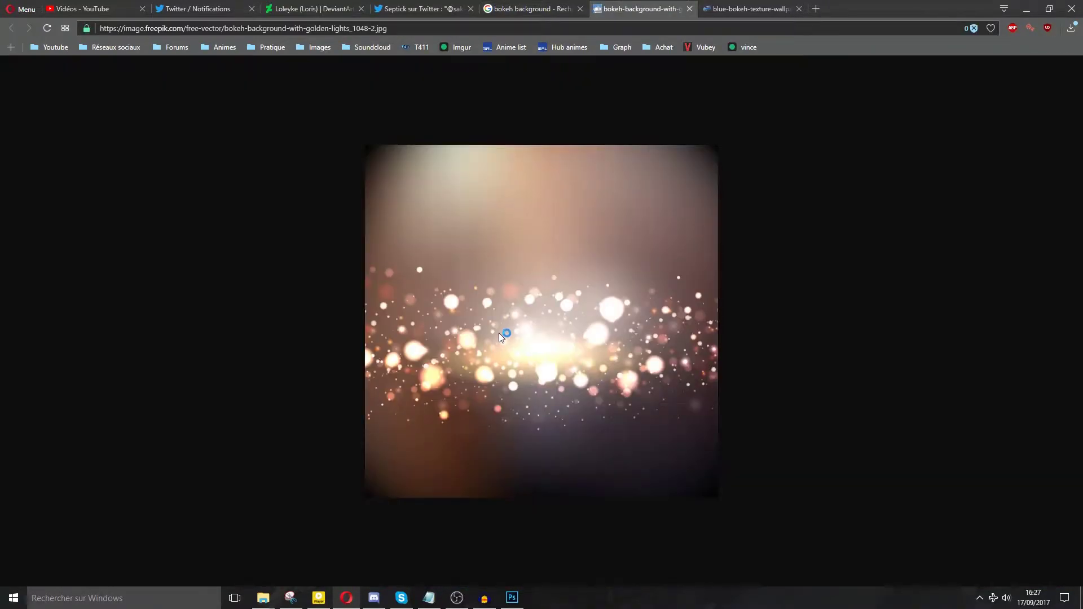
right_click(499, 333)
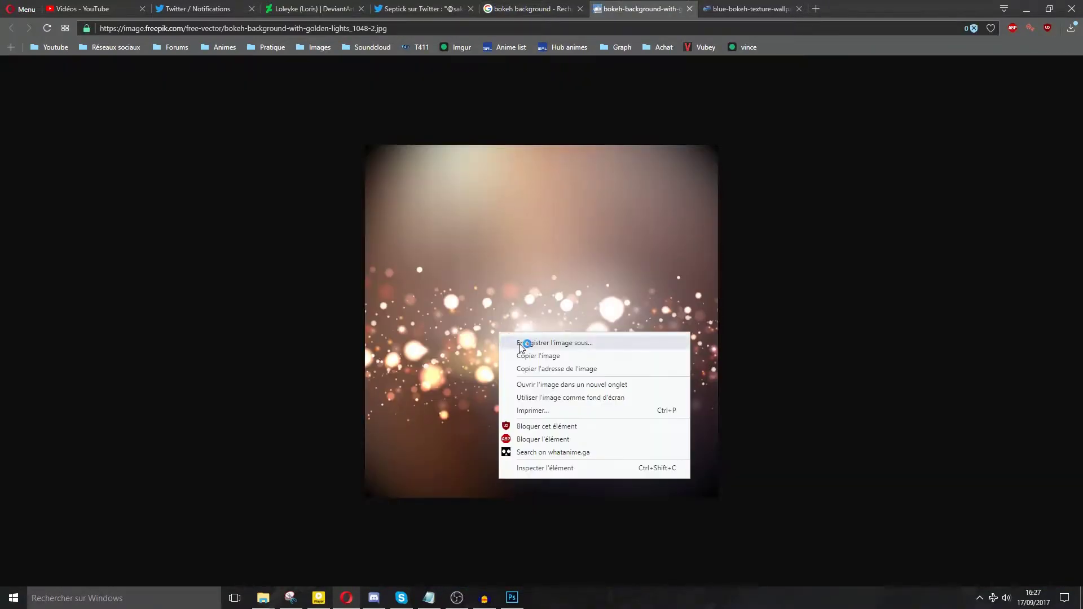
click(545, 354)
click(512, 598)
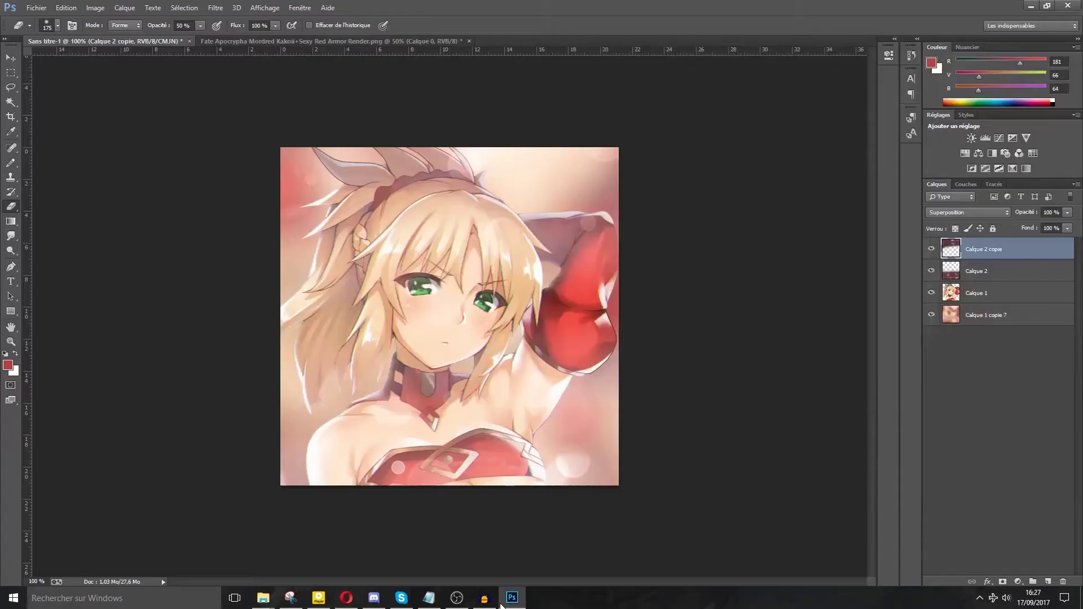
Step: Paste the golden bokeh image, move it over the lower part of the avatar and set its blend mode to Superposition
key(ctrl+v)
key(ctrl+t)
drag(532, 384, 531, 500)
key(Return)
key(e)
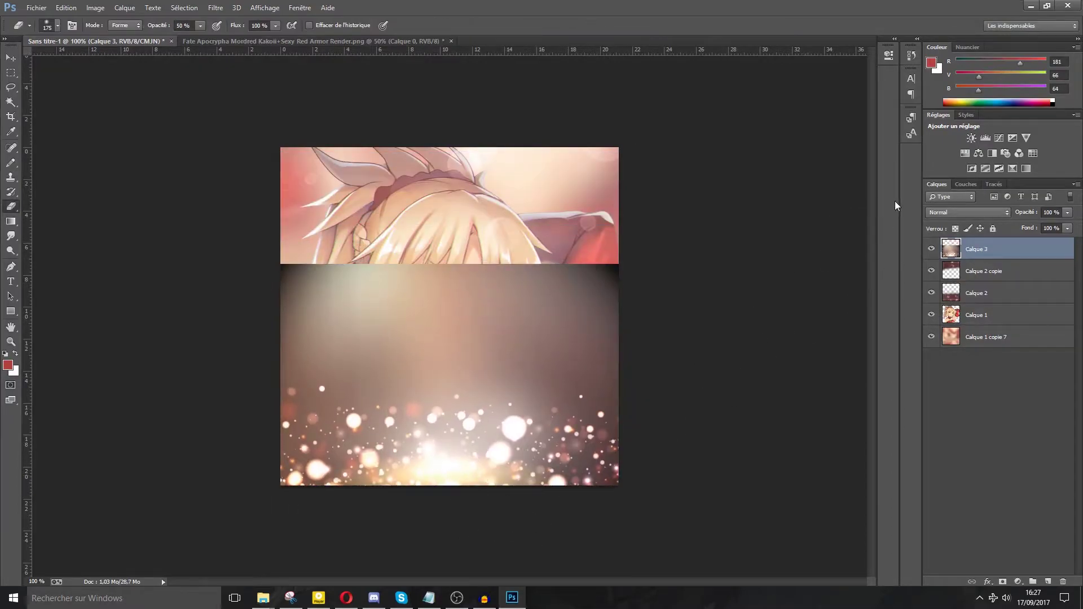
click(968, 212)
click(959, 314)
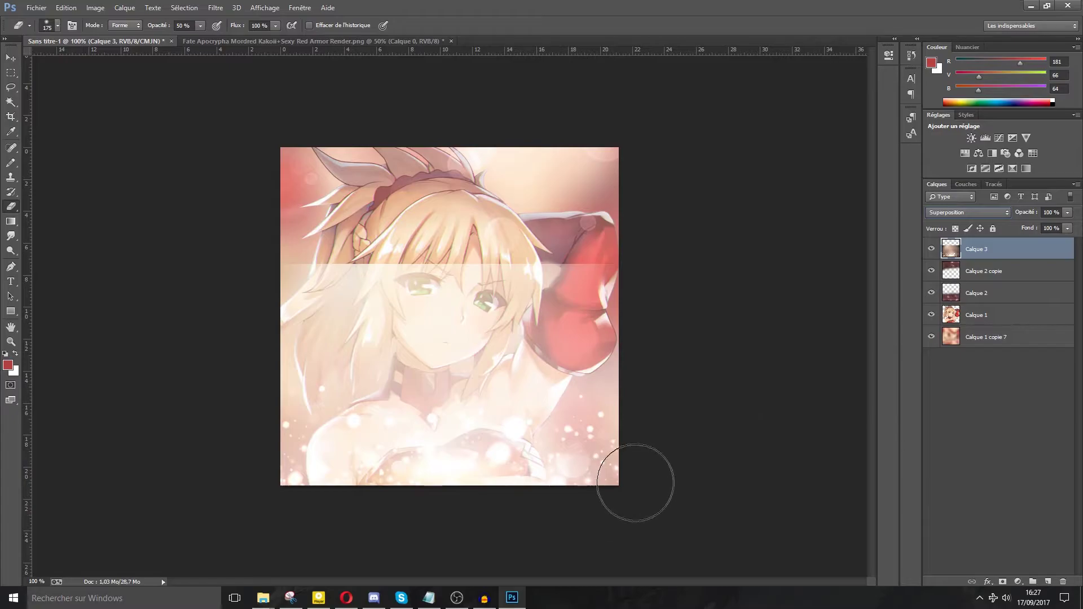
Step: Erase the hard upper edge of the golden bokeh layer and move the texture to the top of the avatar
mouse_move(277, 265)
mouse_down()
mouse_move(373, 279)
mouse_move(613, 245)
mouse_move(394, 270)
mouse_move(344, 288)
mouse_move(256, 273)
mouse_move(201, 288)
mouse_move(443, 303)
mouse_move(509, 326)
mouse_move(670, 330)
mouse_move(175, 369)
mouse_up()
key(ctrl+t)
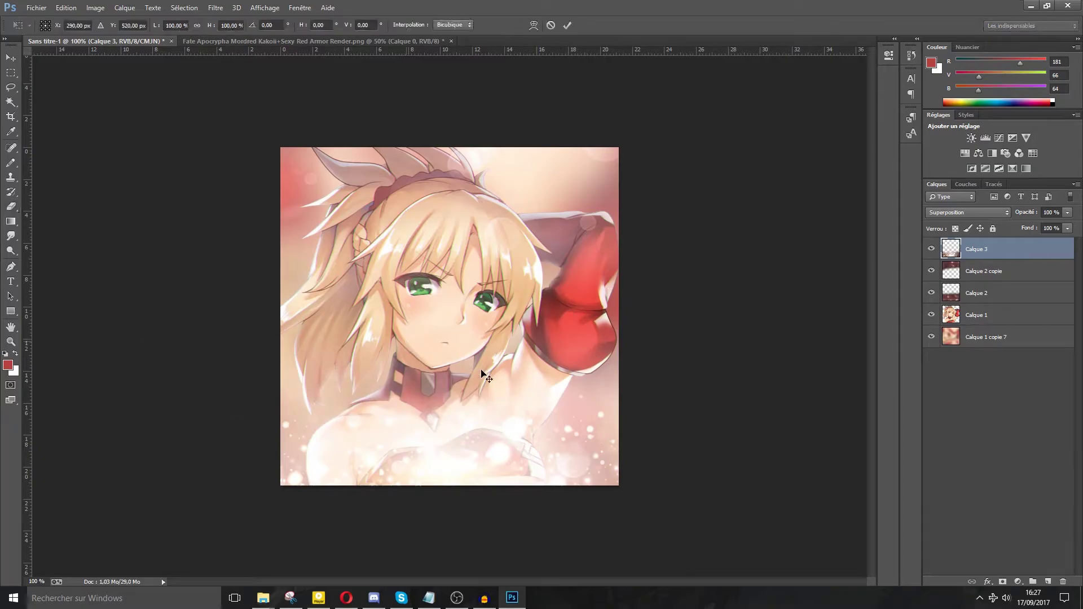
drag(491, 404, 531, 49)
mouse_move(524, 176)
mouse_down()
mouse_move(492, 177)
mouse_move(503, 164)
mouse_up()
key(Return)
key(e)
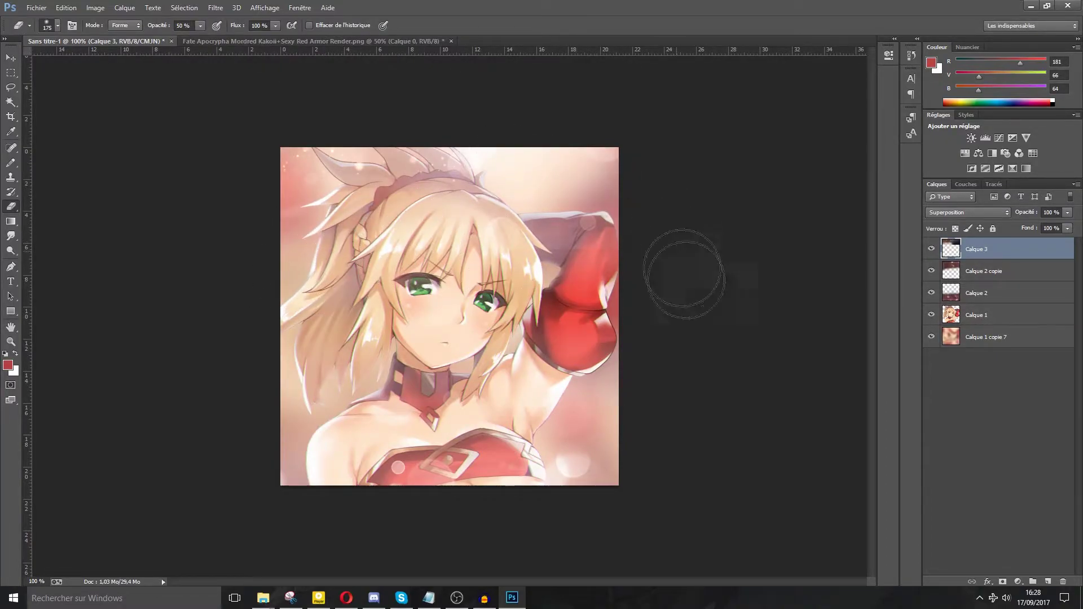
Step: Duplicate the golden bokeh layer, then rotate and move the copy to the bottom of the avatar
key(ctrl+j)
key(ctrl+t)
drag(484, 261, 371, 598)
drag(373, 546, 224, 443)
drag(339, 546, 252, 394)
drag(379, 408, 443, 547)
drag(460, 564, 762, 397)
drag(506, 486, 453, 473)
key(Return)
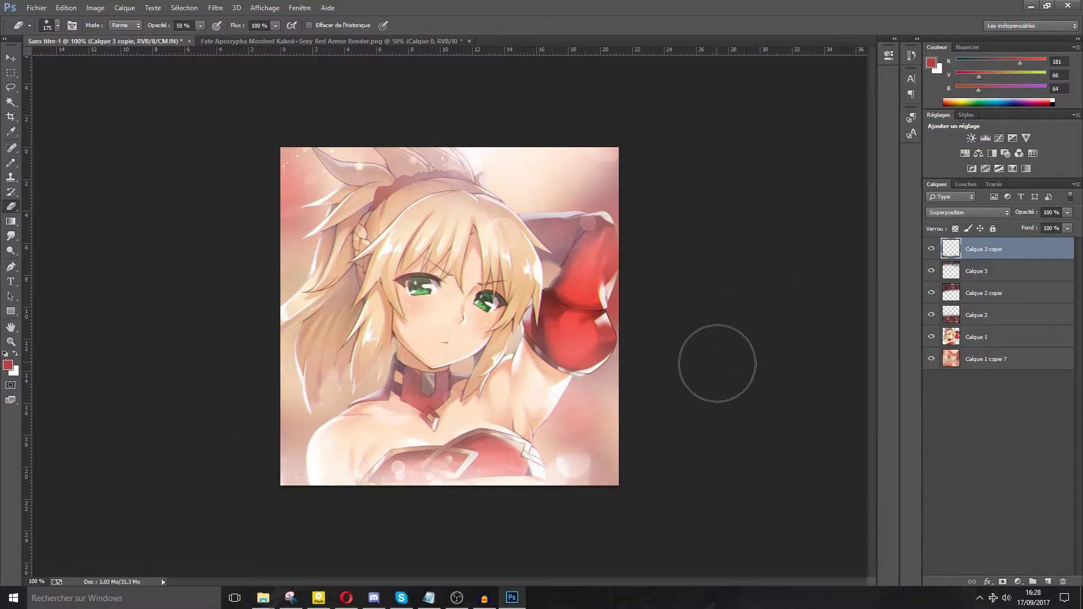
Step: Switch to the Opera browser, close the golden bokeh image and search Google Images for "light texture photofiltre"
click(347, 603)
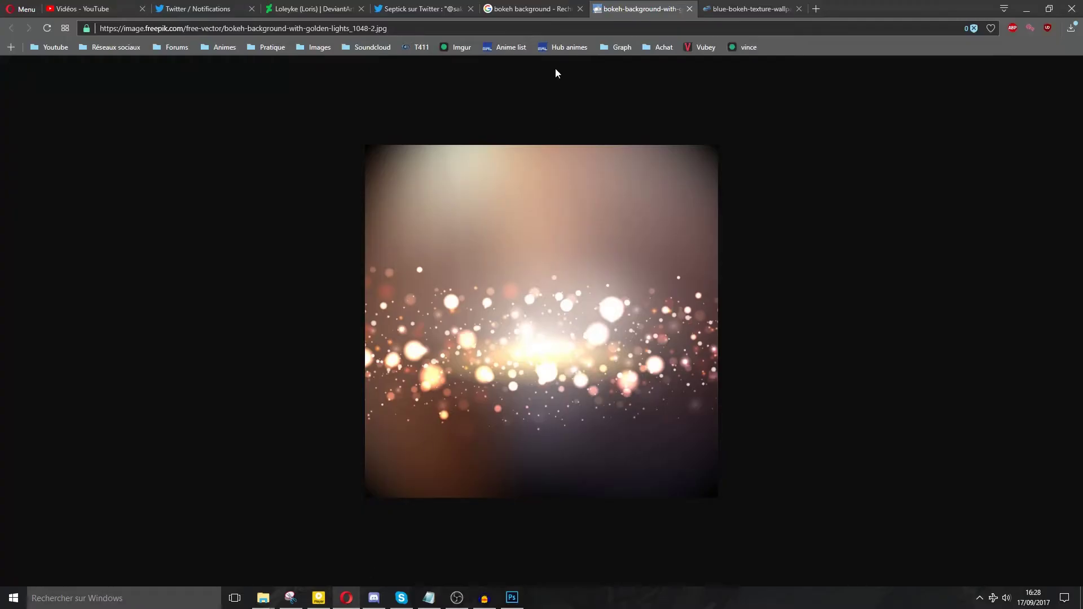
middle_click(600, 15)
click(529, 16)
scroll(446, 226, up, 3)
triple_click(220, 72)
text(light texture photofiltre)
key(Return)
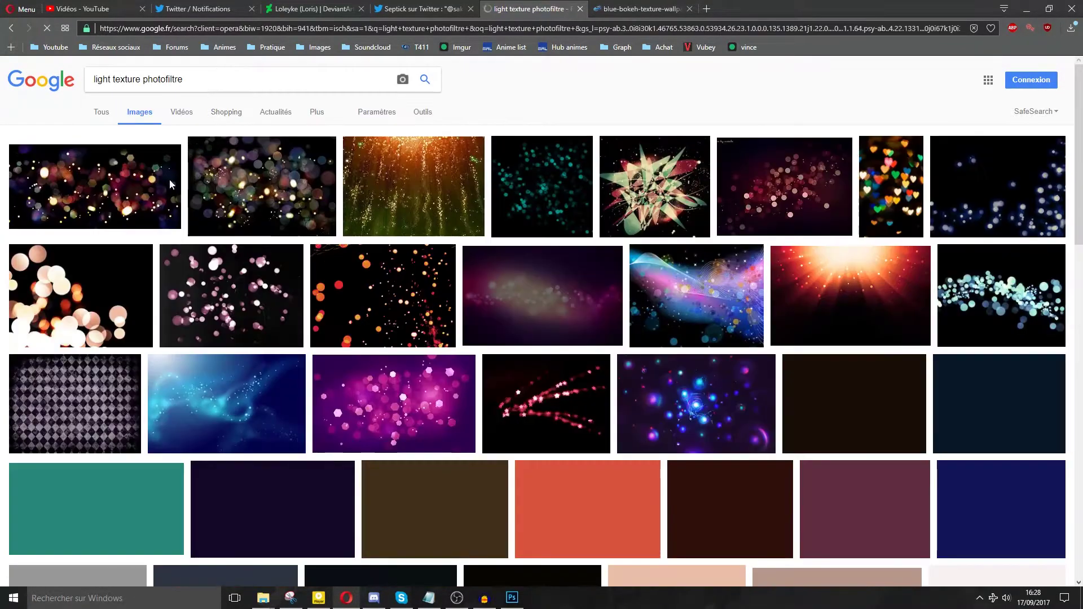
Step: Browse the light texture image results and preview several bokeh pictures to find one that suits the avatar
click(1025, 203)
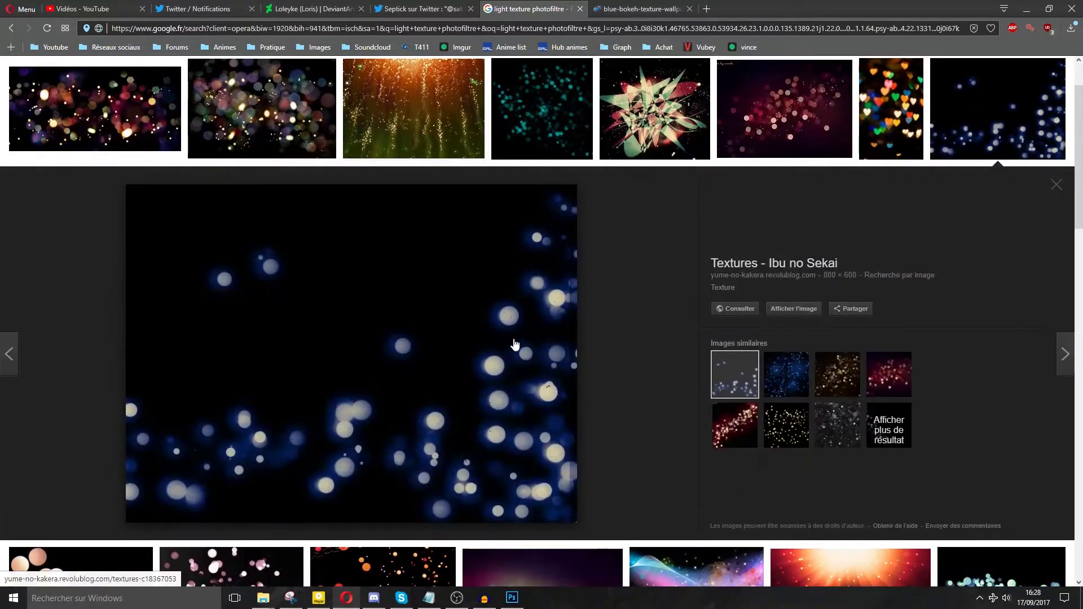
scroll(522, 301, down, 10)
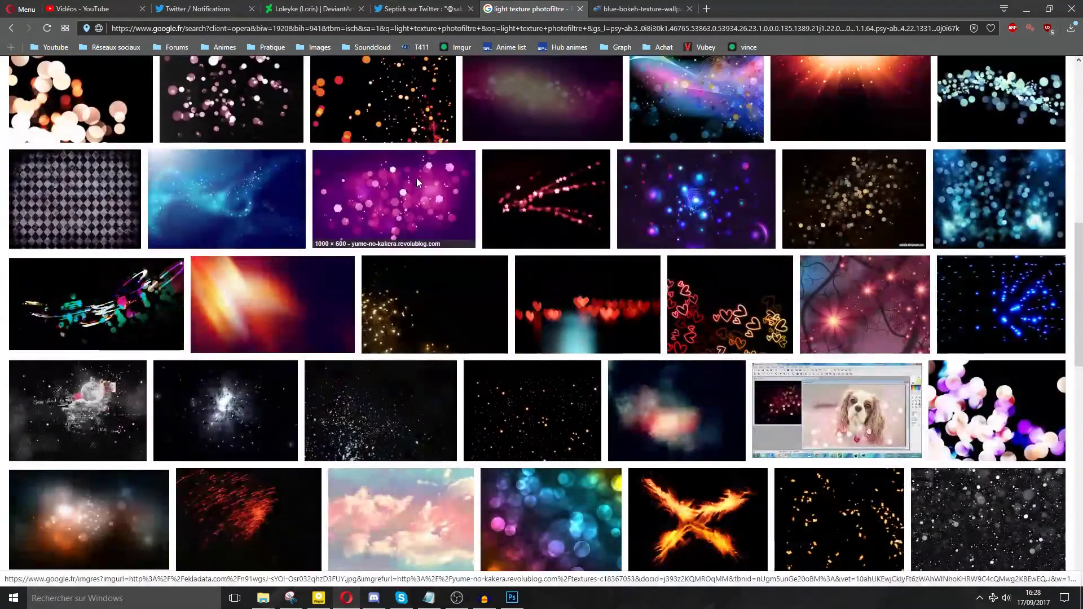
click(392, 198)
scroll(722, 248, down, 6)
scroll(819, 264, down, 3)
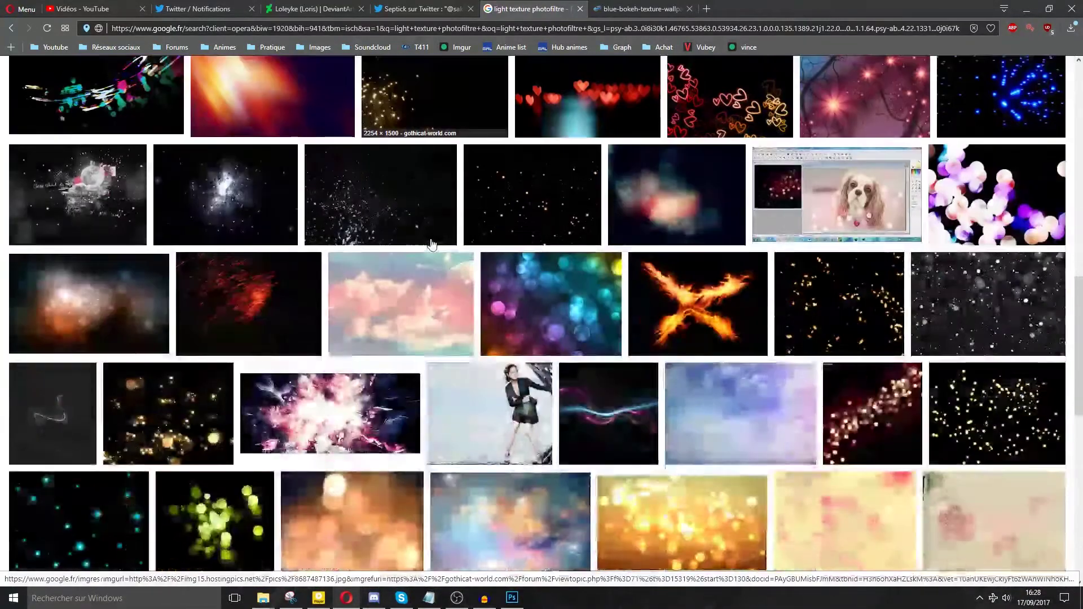
scroll(821, 264, up, 6)
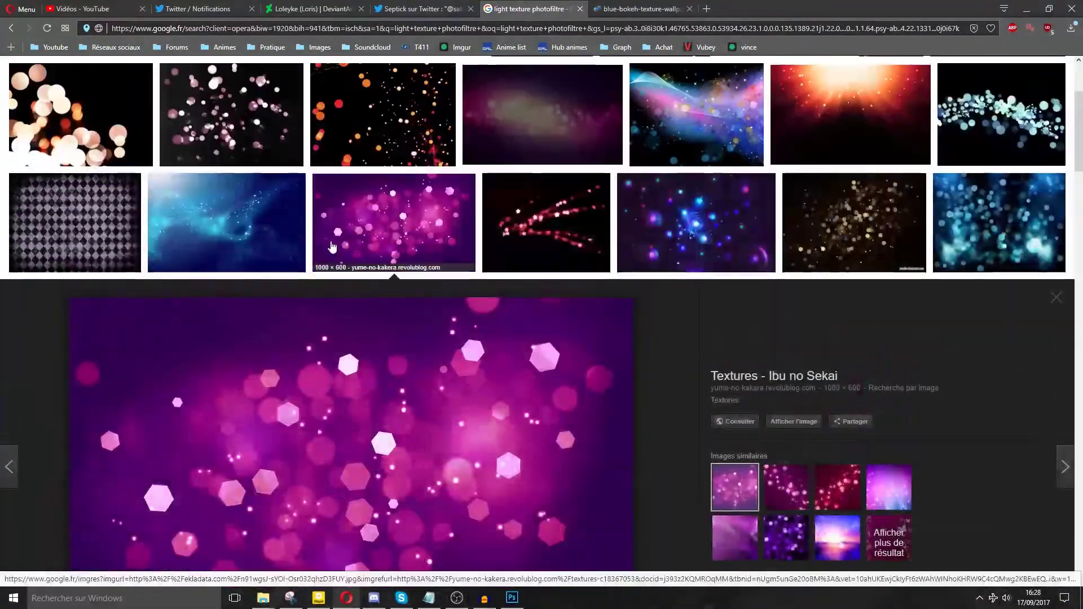
click(959, 226)
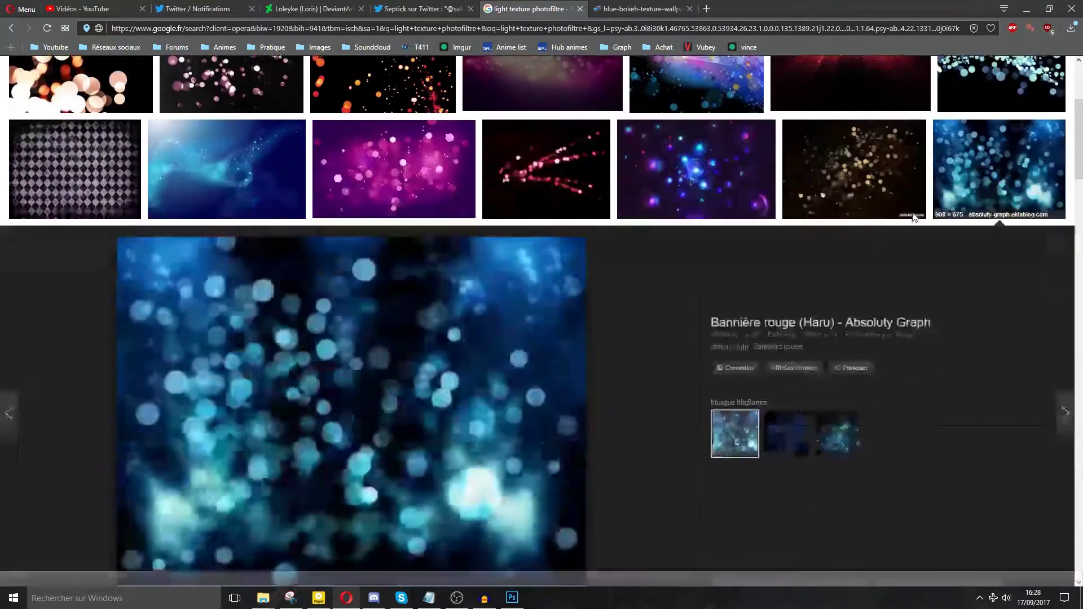
click(810, 110)
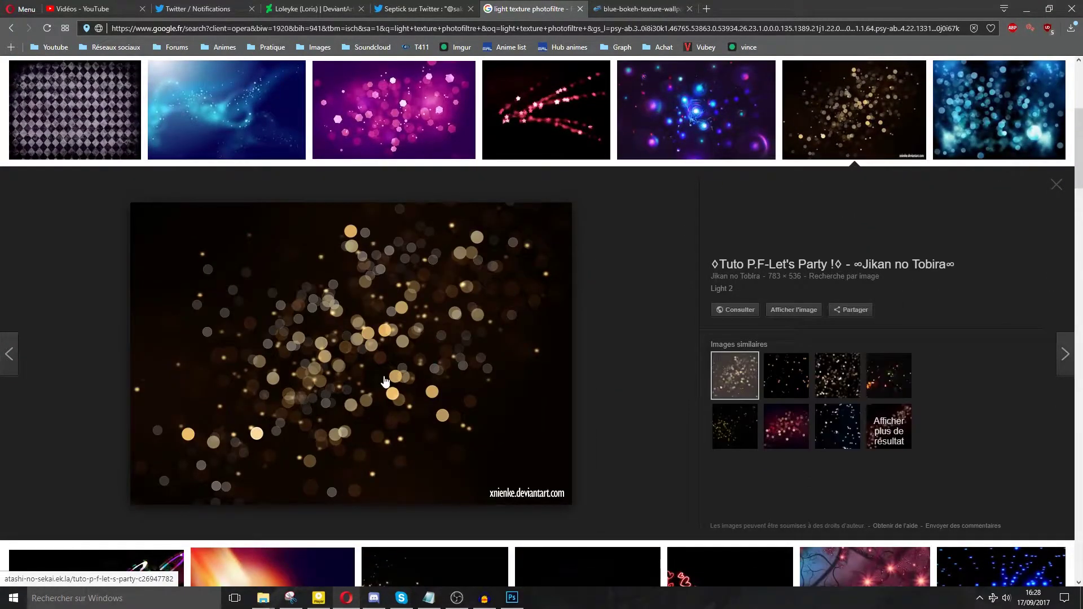
scroll(386, 381, up, 5)
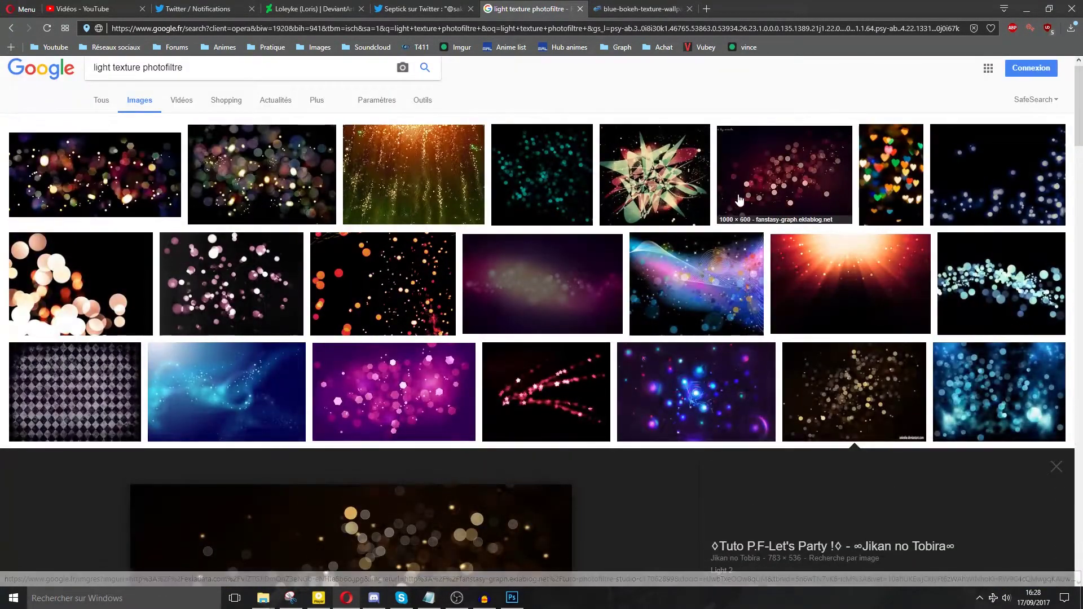
Step: Open the 1000 × 600 dark red bokeh texture at full size, copy the image and switch back to Photoshop
click(791, 193)
click(784, 312)
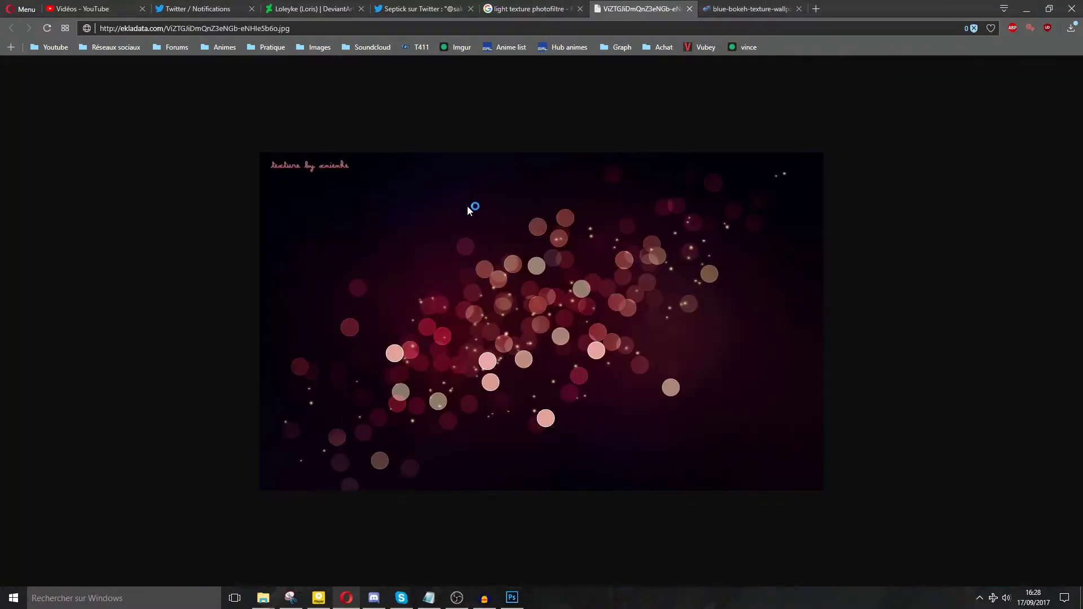
right_click(472, 208)
click(477, 230)
click(512, 593)
Step: Paste the red bokeh texture in Superposition mode, erase its signature and move the lights away from the character's face
key(ctrl+v)
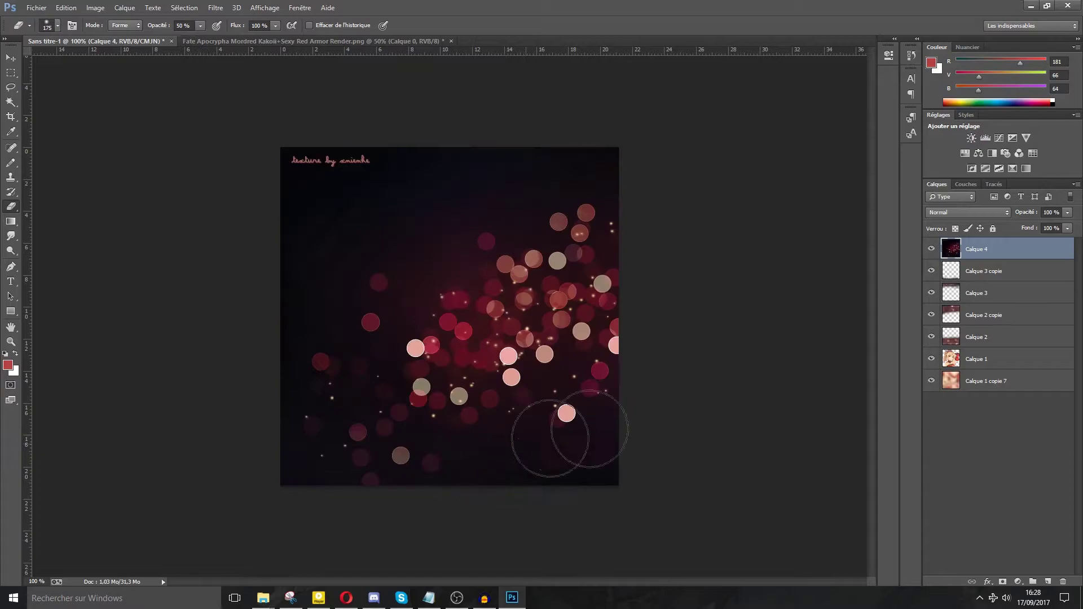
key(shift+alt+o)
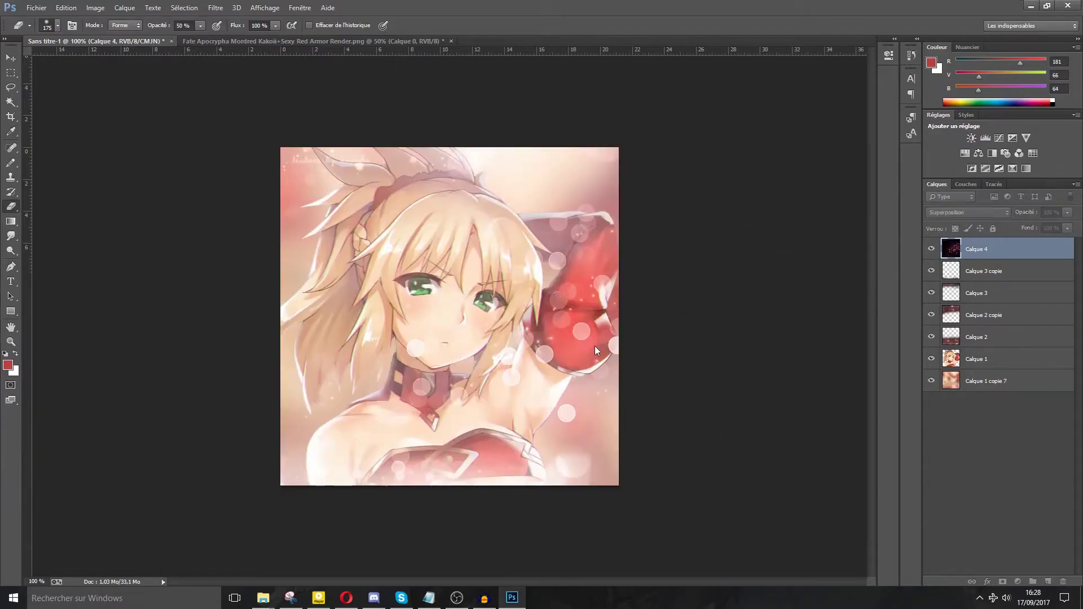
mouse_move(315, 163)
mouse_down()
mouse_move(344, 165)
mouse_move(316, 166)
mouse_move(300, 186)
mouse_move(388, 147)
mouse_up()
key(ctrl+t)
mouse_move(467, 423)
mouse_down()
mouse_move(585, 401)
mouse_move(609, 480)
mouse_move(646, 457)
mouse_move(658, 424)
mouse_move(736, 376)
mouse_move(702, 364)
mouse_move(149, 372)
mouse_up()
key(Return)
key(e)
Step: Duplicate the red bokeh layer twice, placing one copy over the avatar's left side and the other over its upper-right corner
key(ctrl+j)
key(ctrl+t)
drag(377, 344, 346, 350)
key(Return)
key(ctrl+j)
key(ctrl+t)
drag(169, 406, 654, 154)
drag(588, 165, 679, 165)
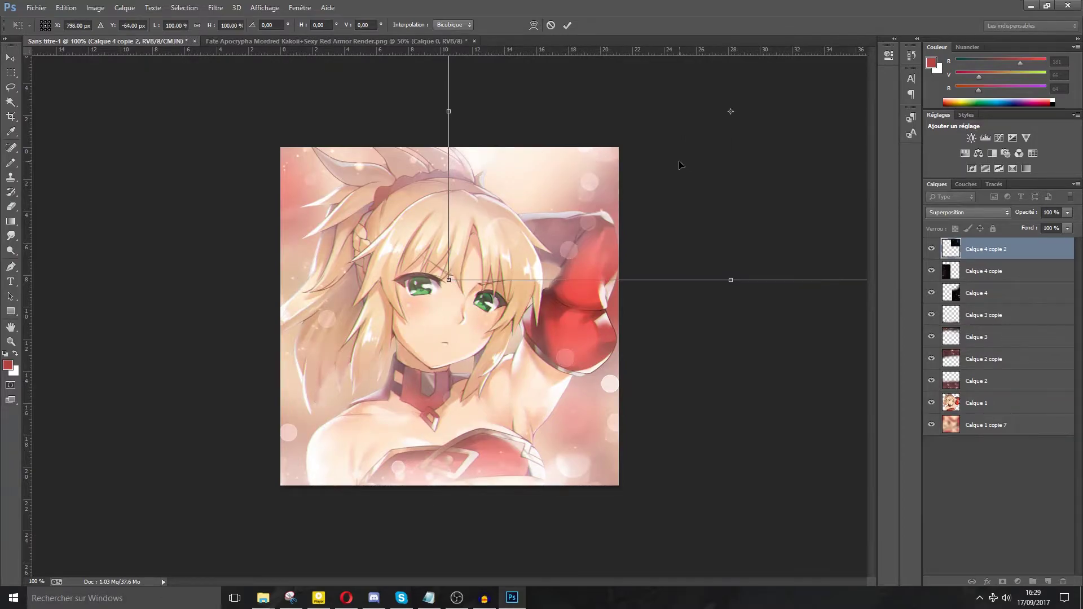
key(Return)
key(e)
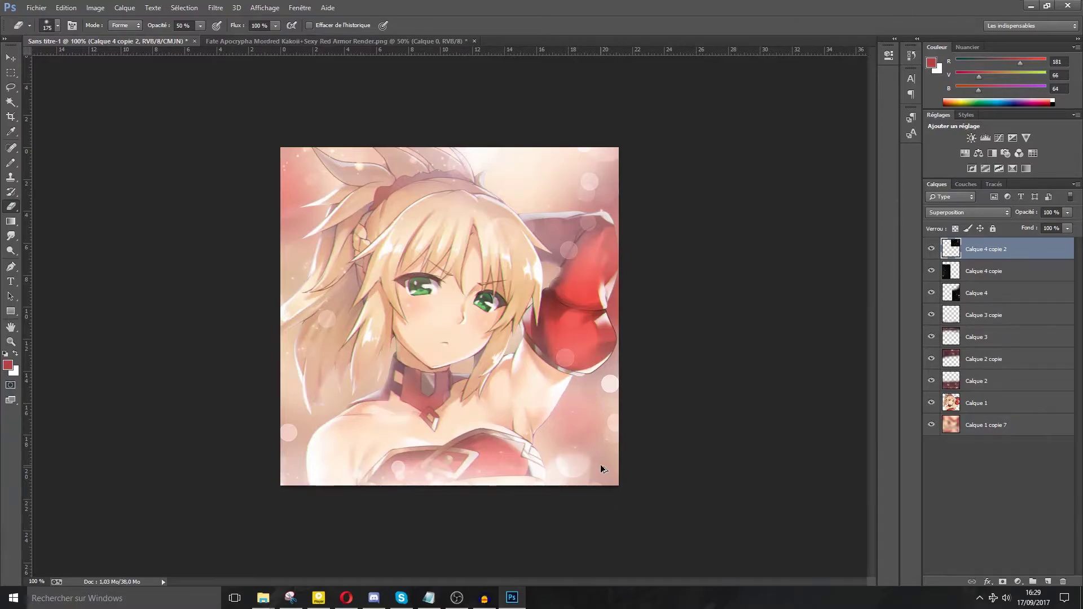
Step: Merge all visible layers into a new layer and apply a Gaussian blur with a 7-pixel radius to it
key(ctrl+shift+alt+e)
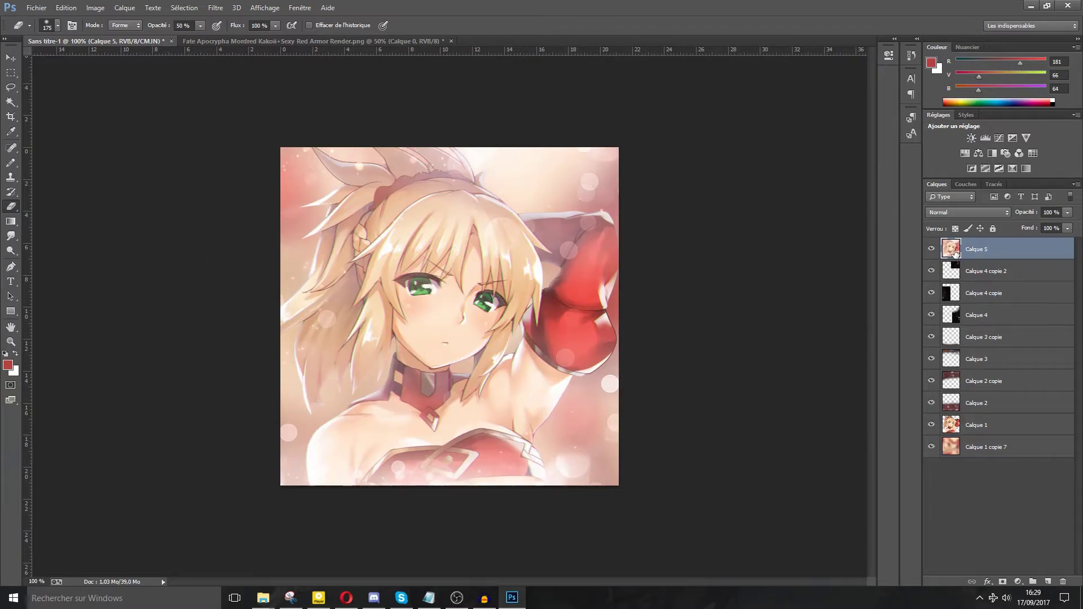
click(216, 8)
mouse_move(237, 164)
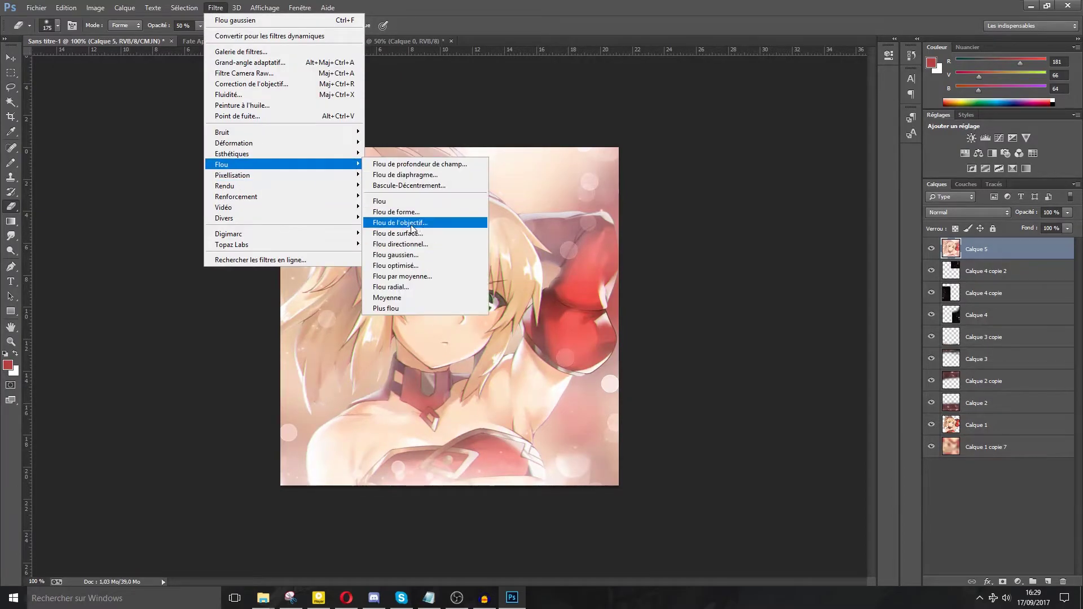
click(411, 256)
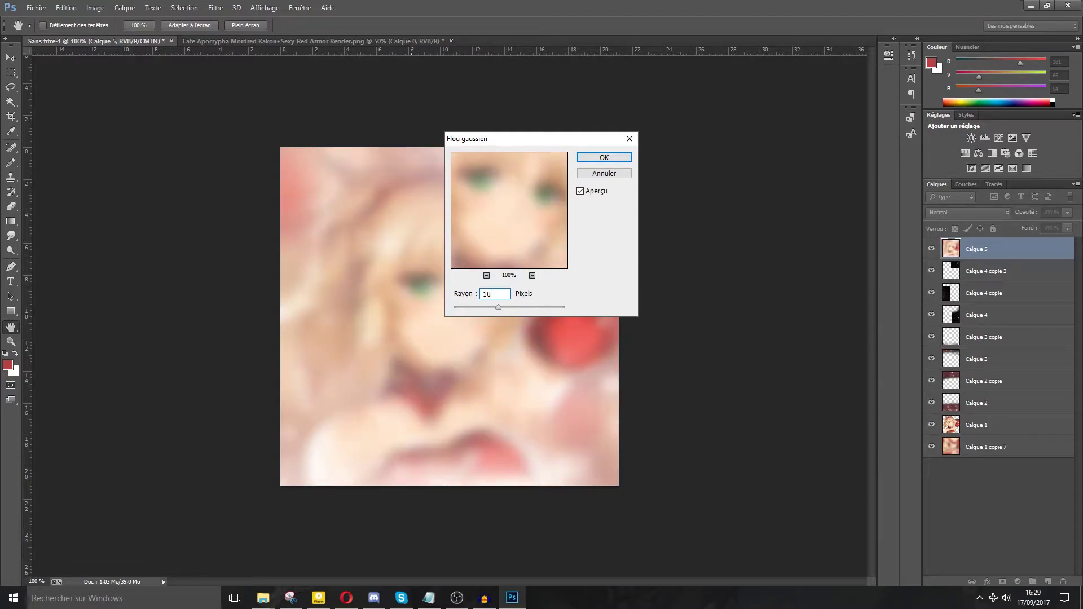
key(BackSpace)
text(7)
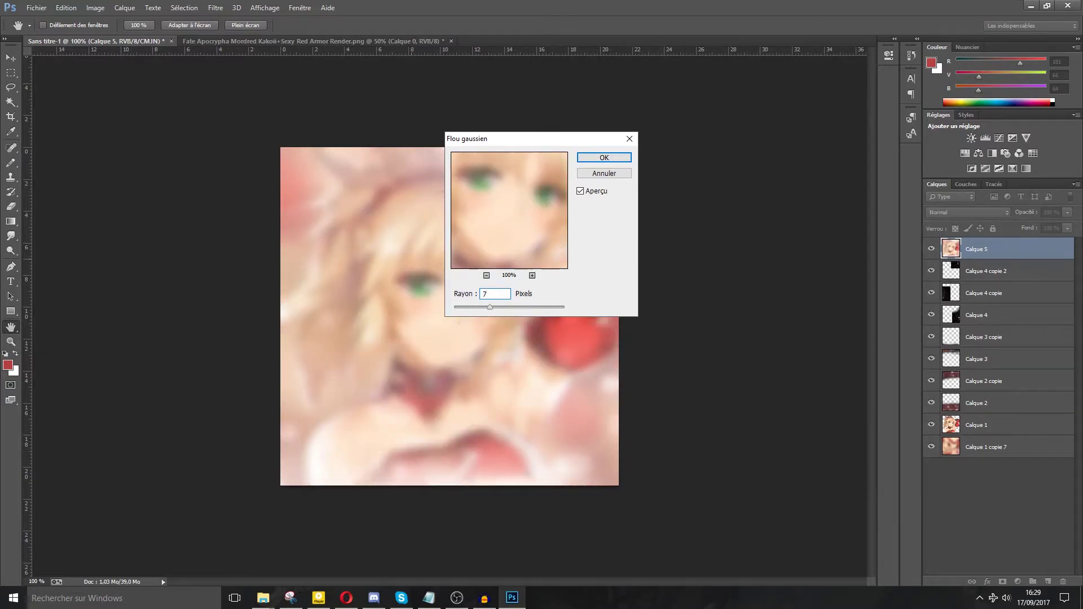
key(Return)
Step: Erase the blur inside the character's selection and in the inverted background selection with the 250 px eraser, then deselect
key(e)
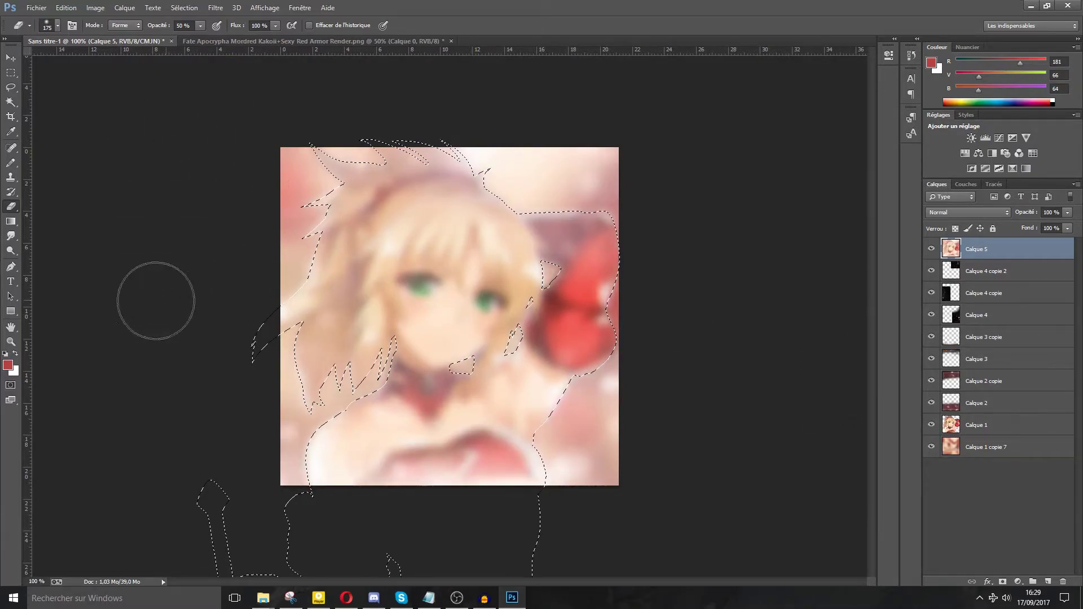
key(bracketright)
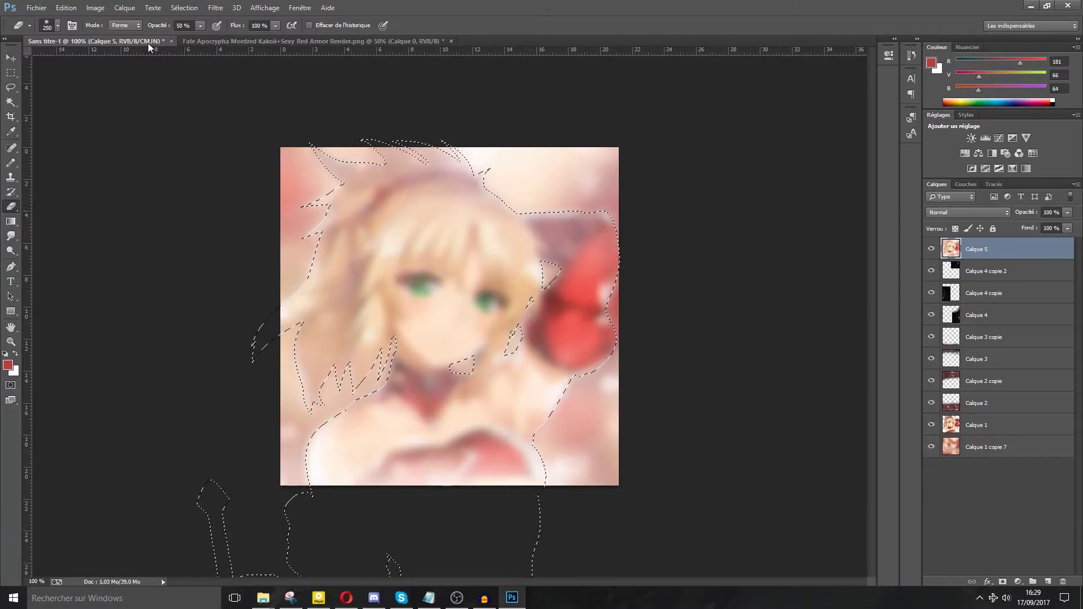
click(59, 28)
click(59, 28)
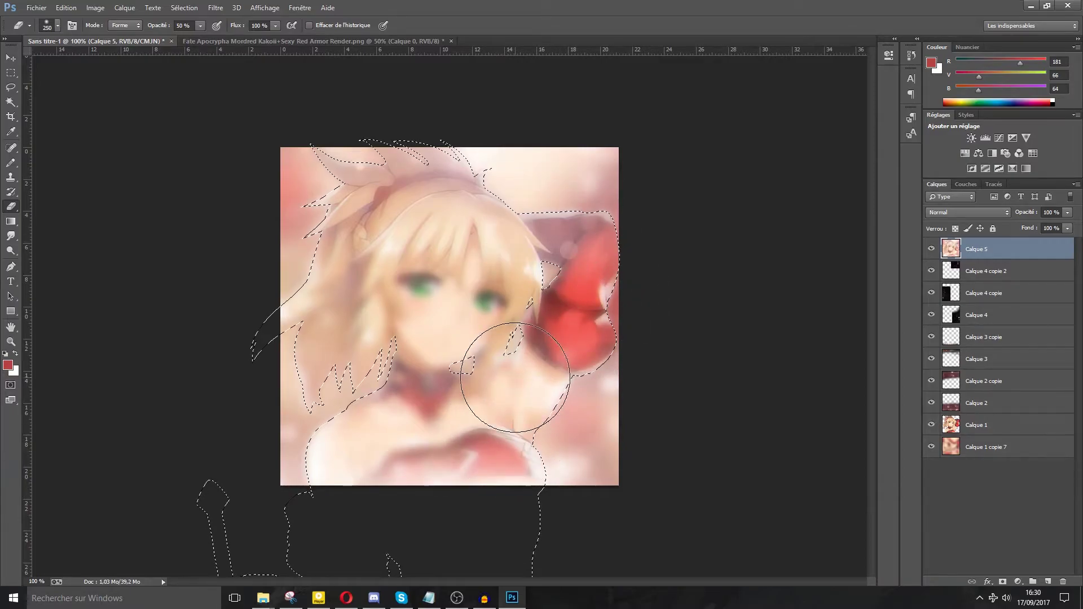
mouse_move(442, 418)
mouse_down()
mouse_move(424, 466)
mouse_move(380, 443)
mouse_up()
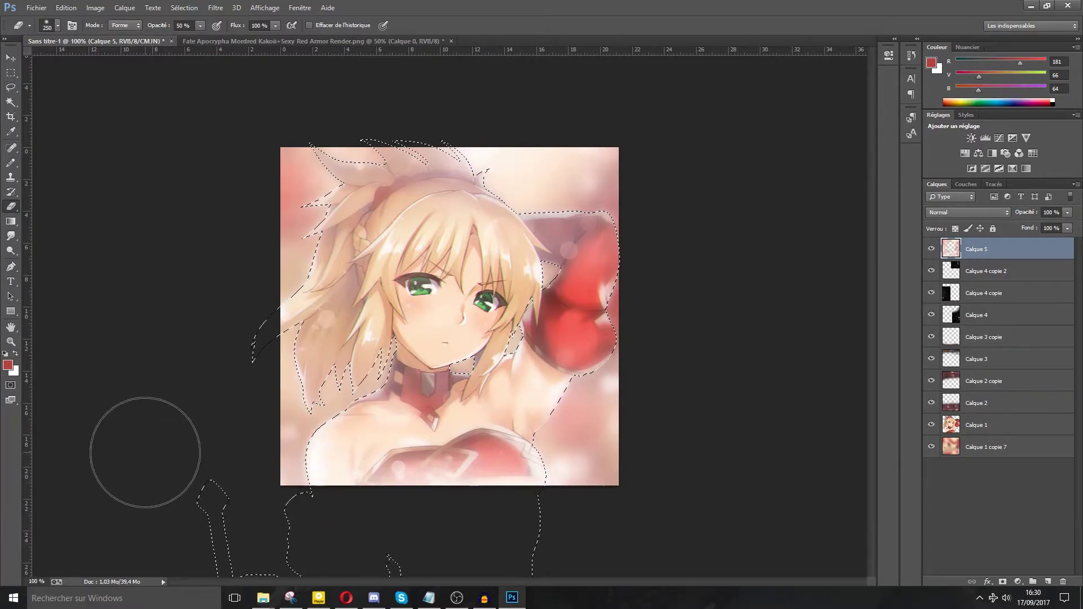
key(ctrl+shift+i)
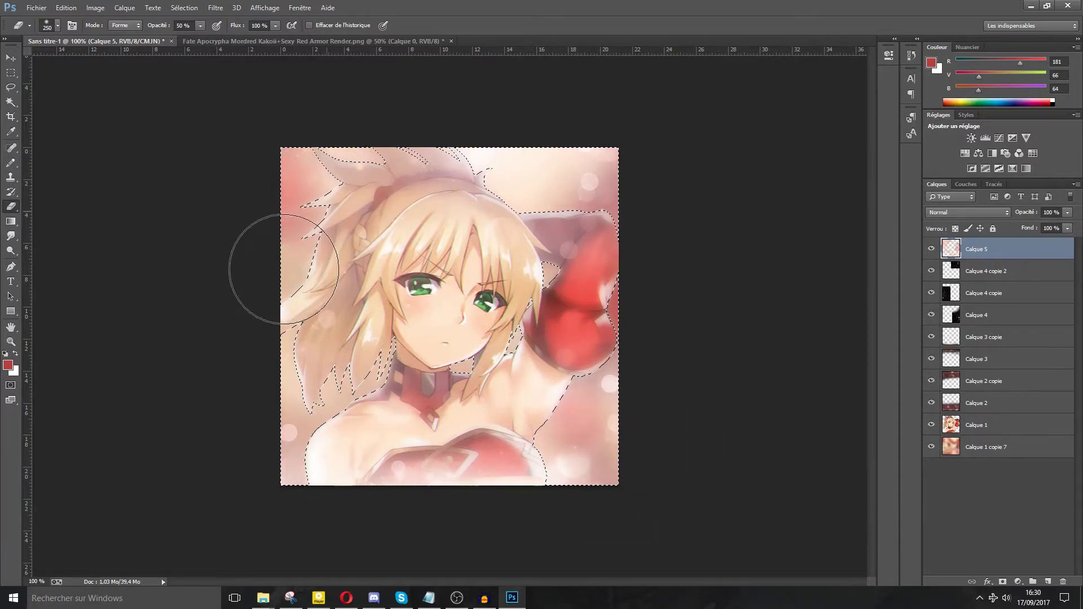
key(ctrl+d)
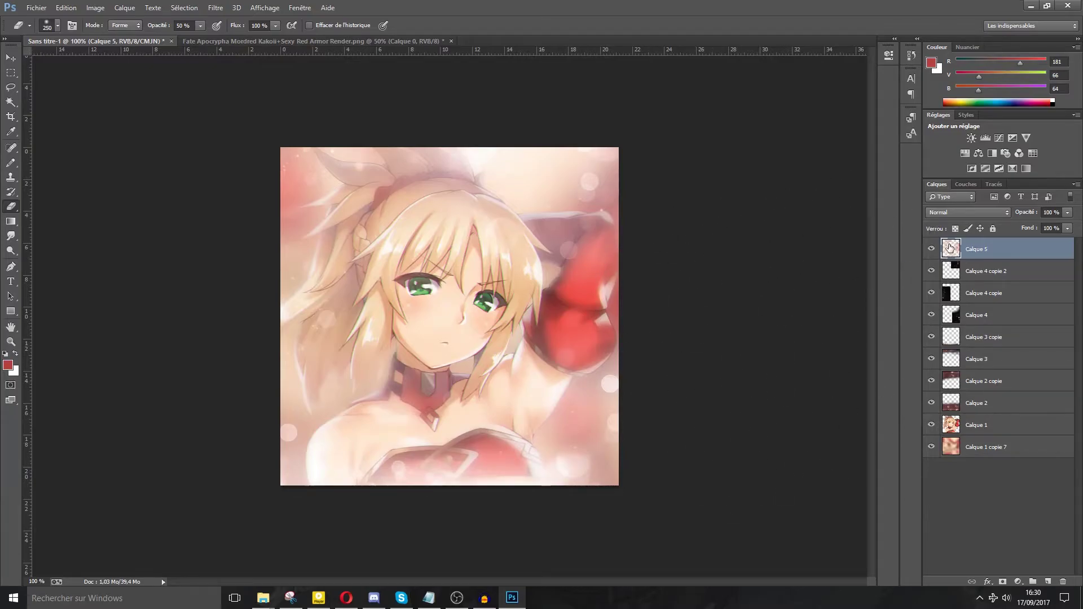
Step: Set the blurred layer Calque 5 to Lumière tamisée and add a copy of it in Normal mode at 50% opacity
click(959, 212)
click(960, 372)
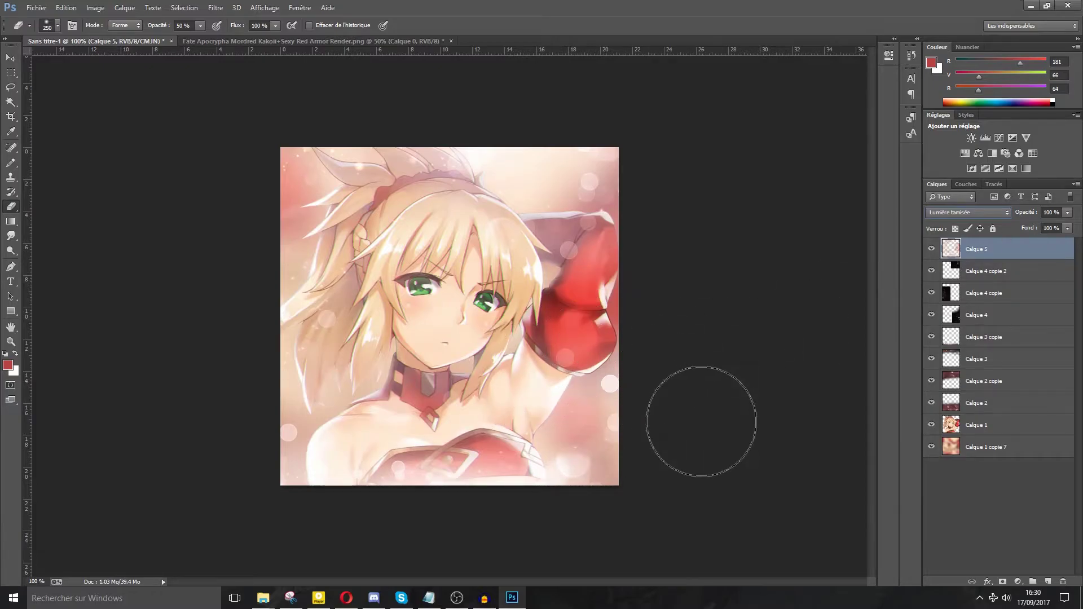
key(ctrl+j)
click(948, 212)
click(954, 231)
drag(1053, 213, 975, 224)
text(50)
key(Return)
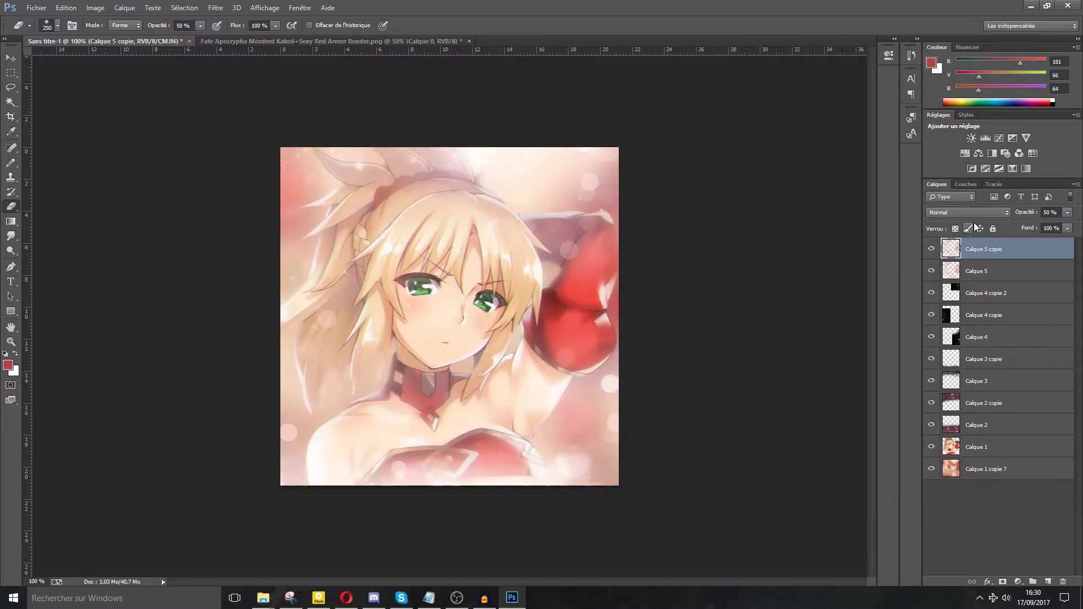
click(927, 249)
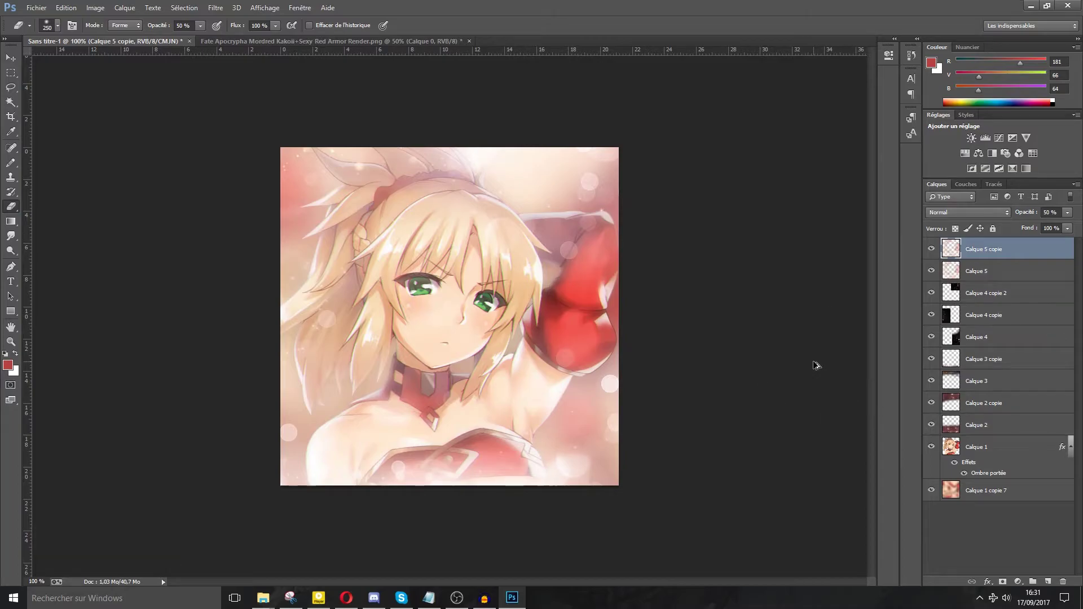
Step: Merge all visible layers into a new layer and apply a 3-pixel Gaussian blur to it
key(ctrl+shift+alt+e)
click(216, 8)
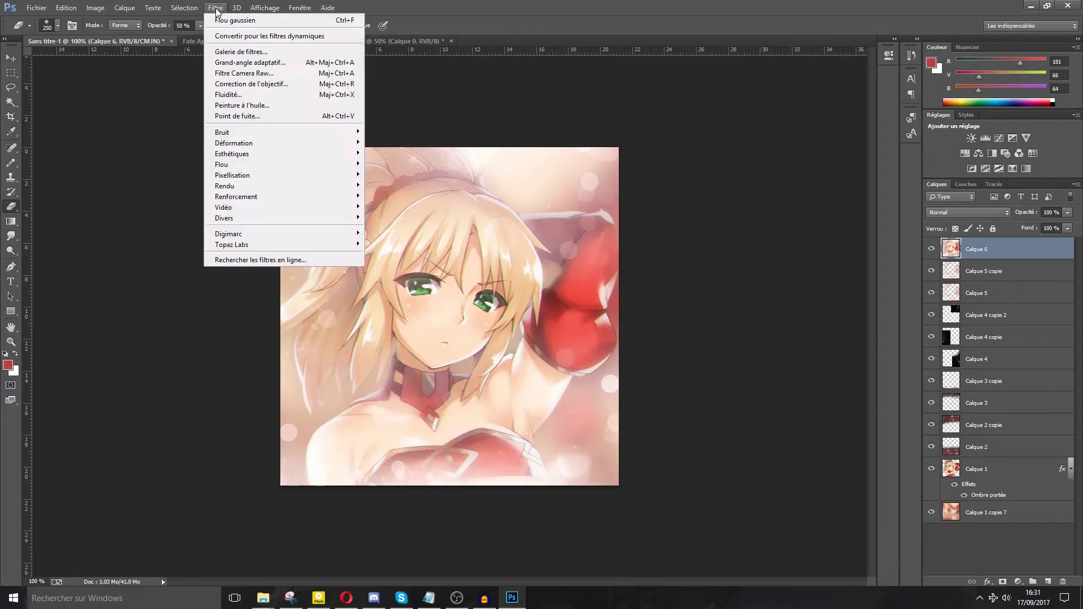
mouse_move(242, 164)
click(395, 259)
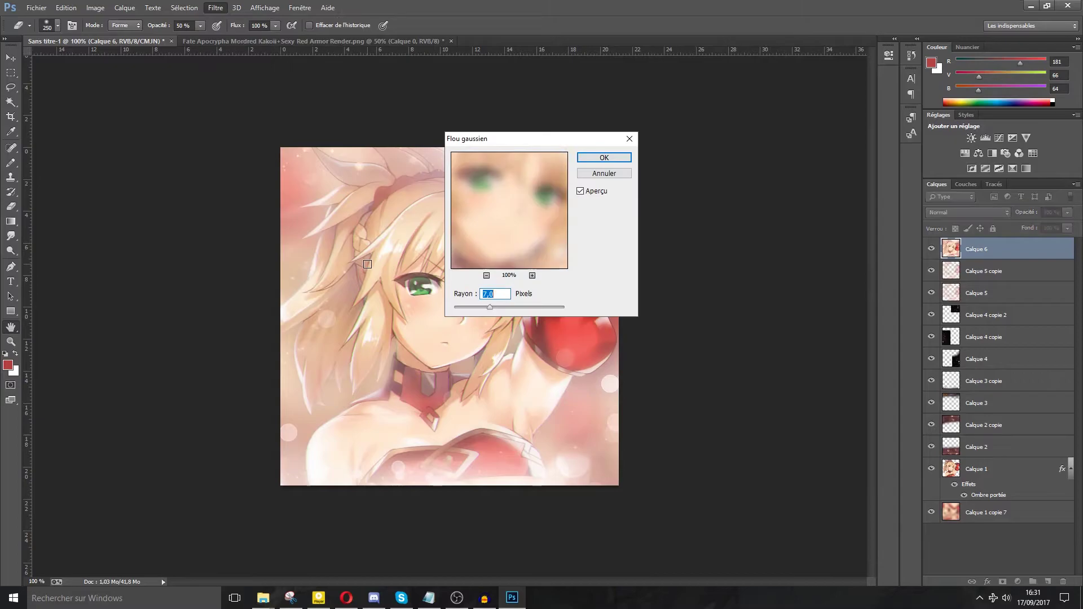
text(3)
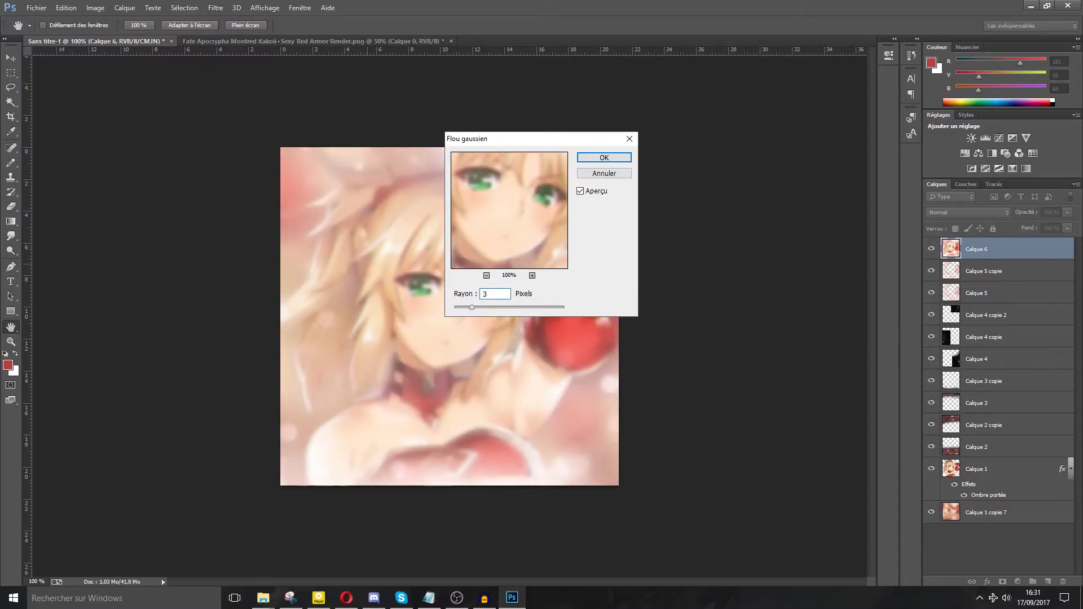
key(Return)
Step: Set the blurred layer Calque 6 to Produit mode, trying 70% opacity before settling on 50%
click(973, 215)
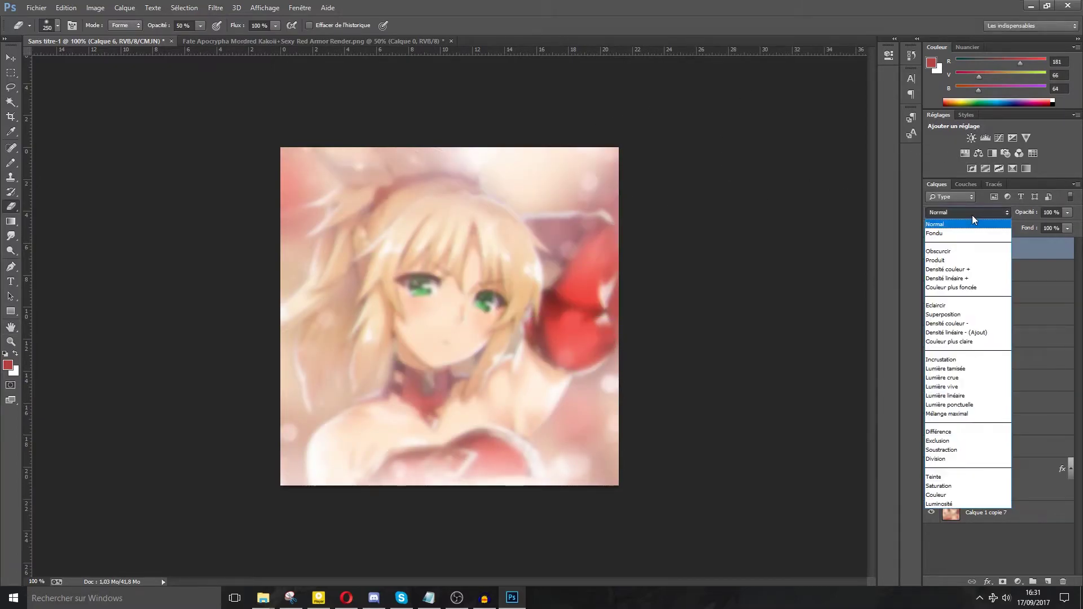
click(952, 261)
click(1051, 212)
text(70)
key(Return)
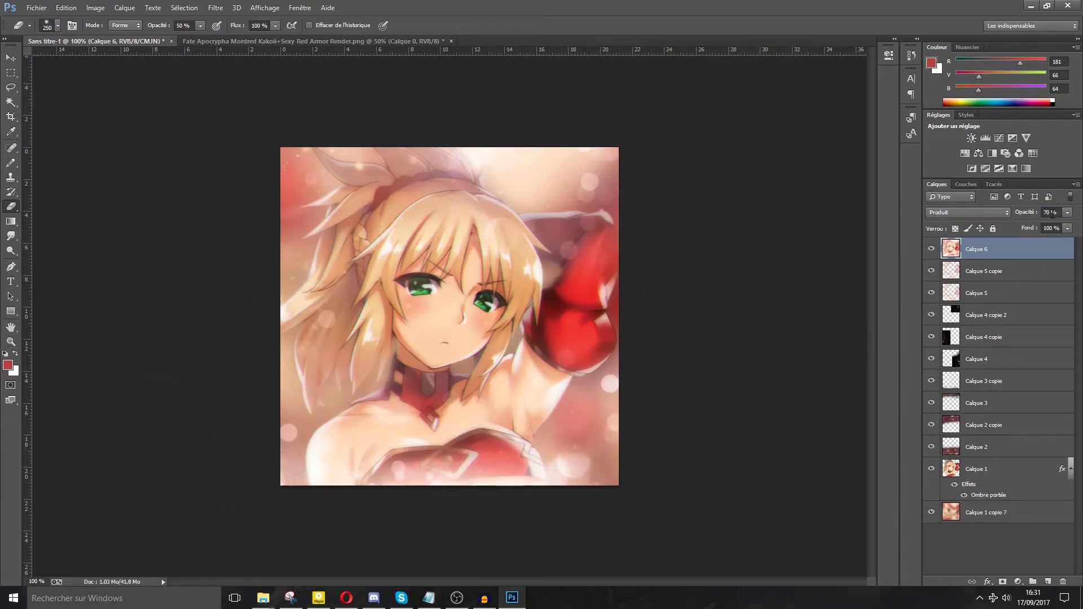
text(50)
key(Return)
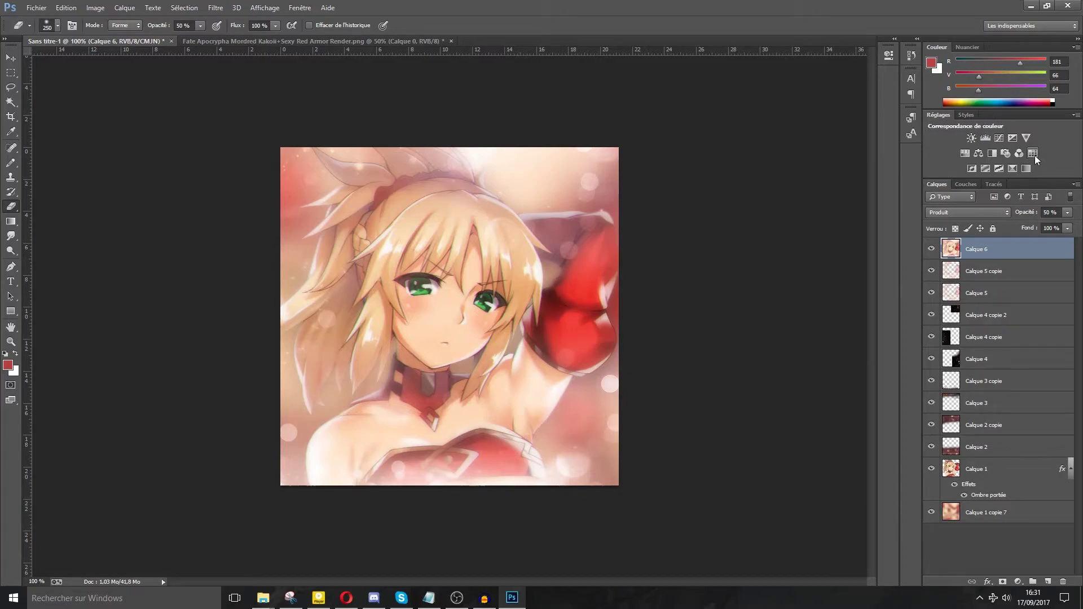
click(299, 7)
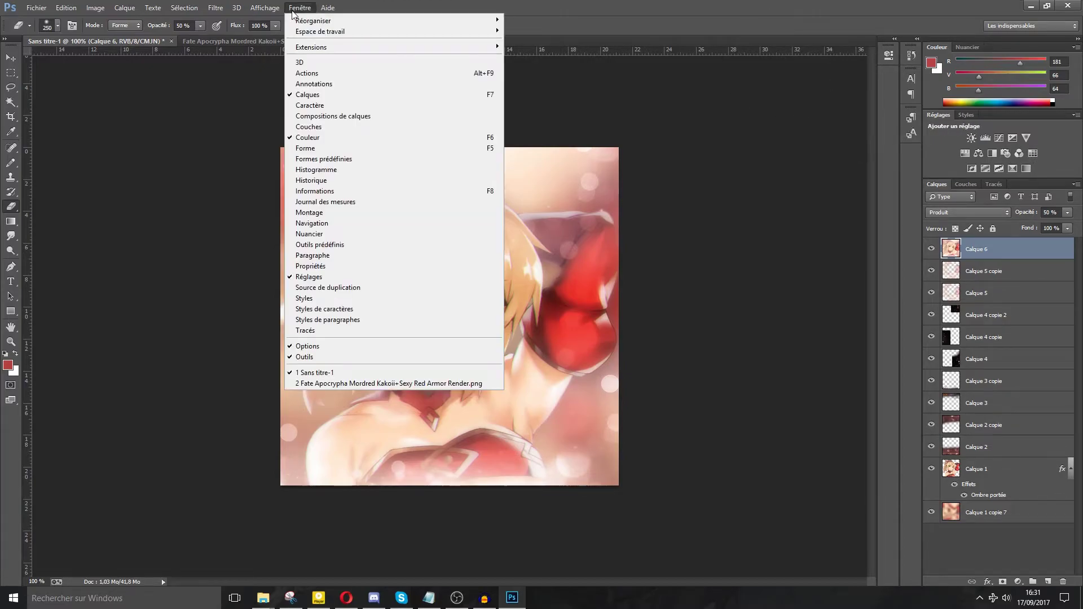
mouse_move(304, 33)
click(1037, 156)
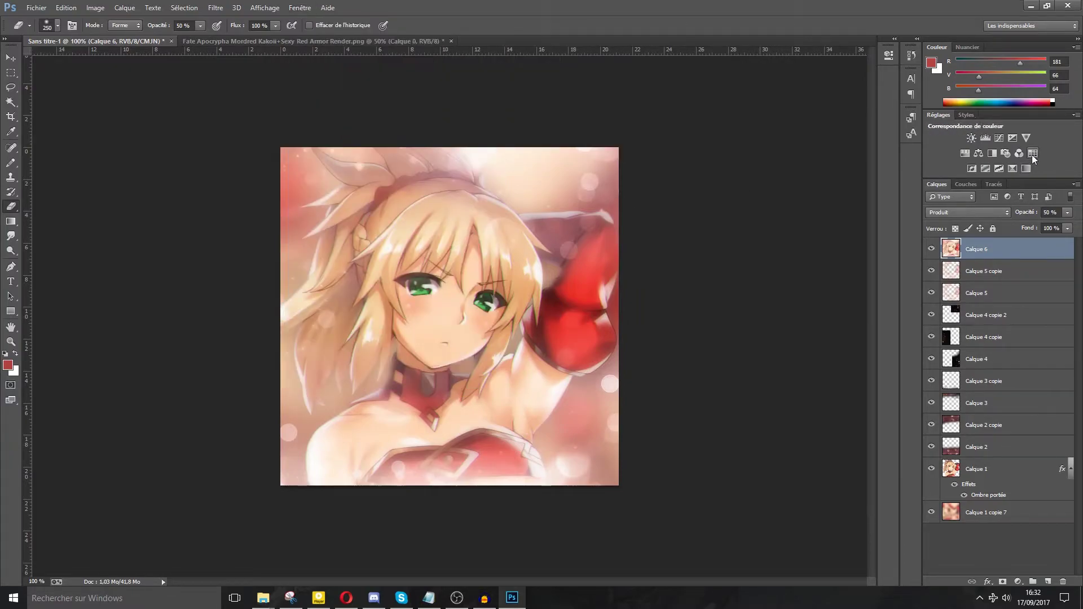
Step: Add a Correspondance de couleur adjustment layer above Calque 6 and load the 2Strip.look 3D LUT
click(1033, 154)
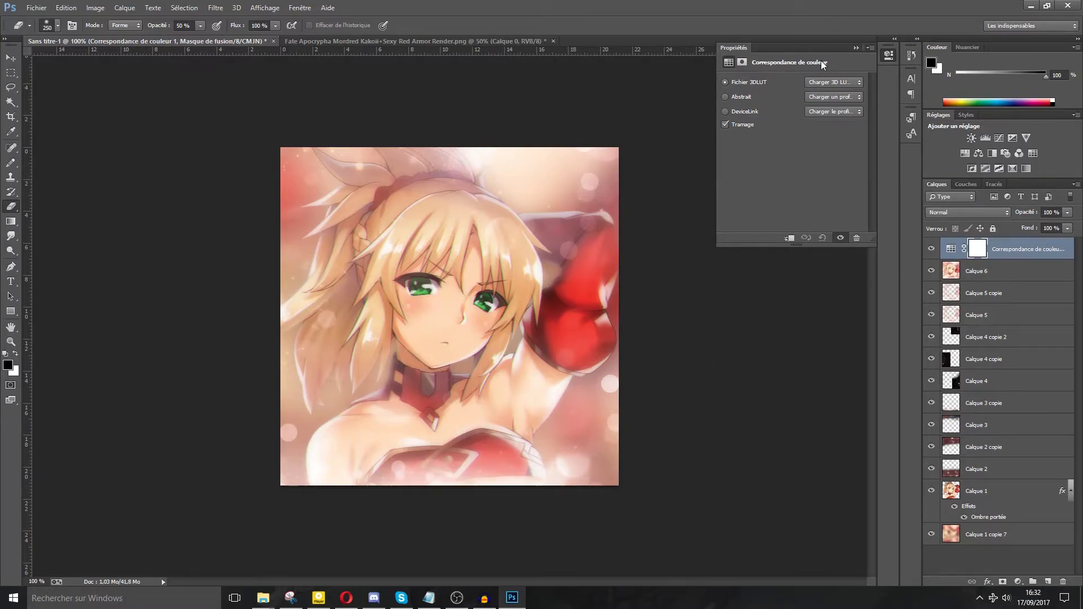
click(828, 84)
click(817, 126)
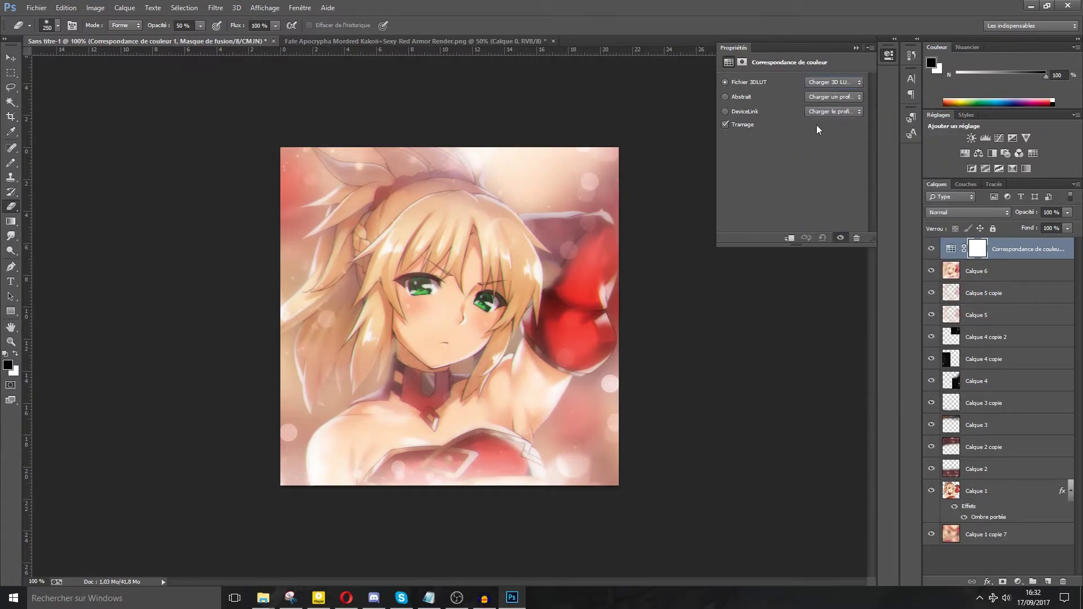
click(844, 81)
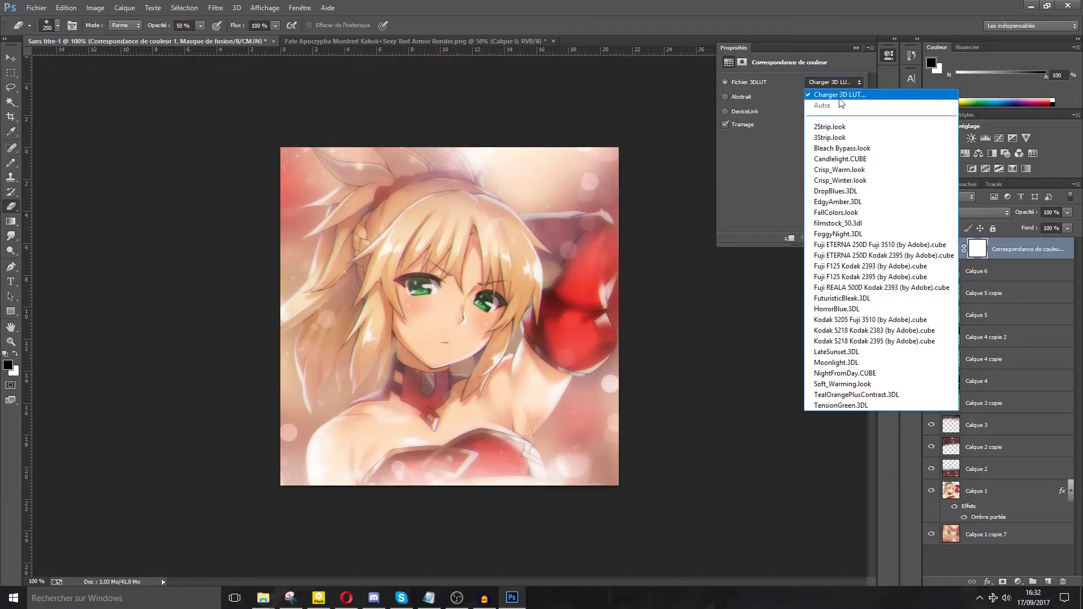
click(844, 128)
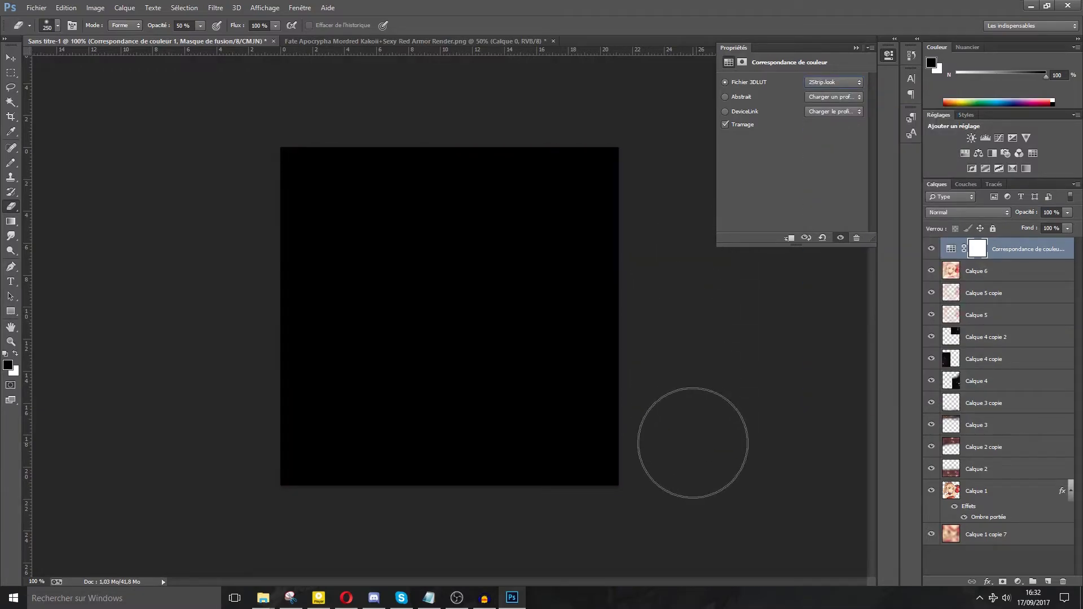
Step: Go through the next 3D LUT presets on the color lookup layer and settle on FoggyNight.3DL
key(Down)
key(Down)
key(Down)
key(Down)
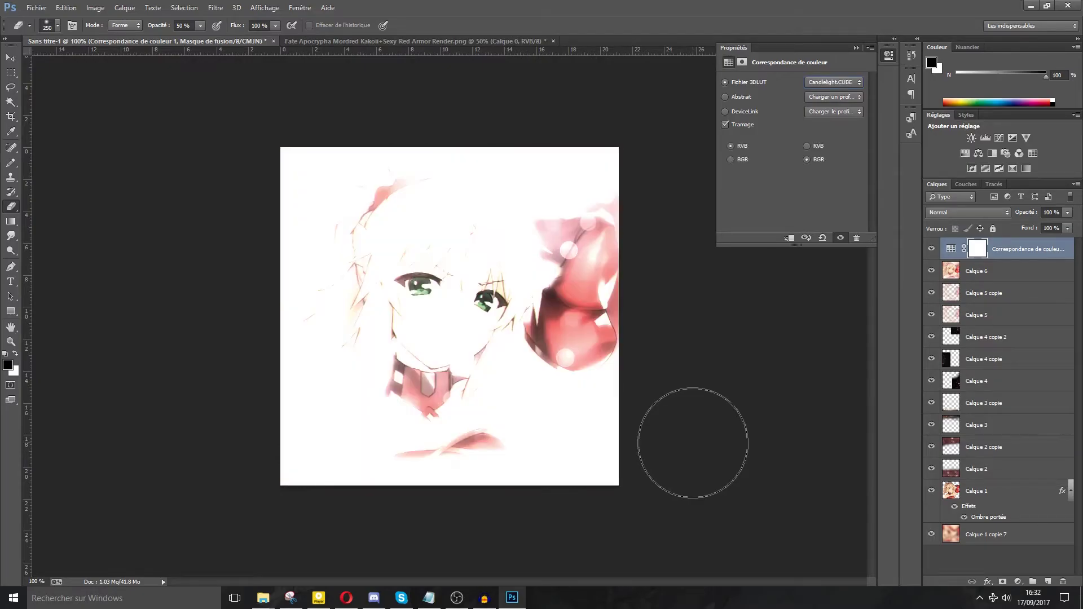
key(Down)
key(Down)
key(Down)
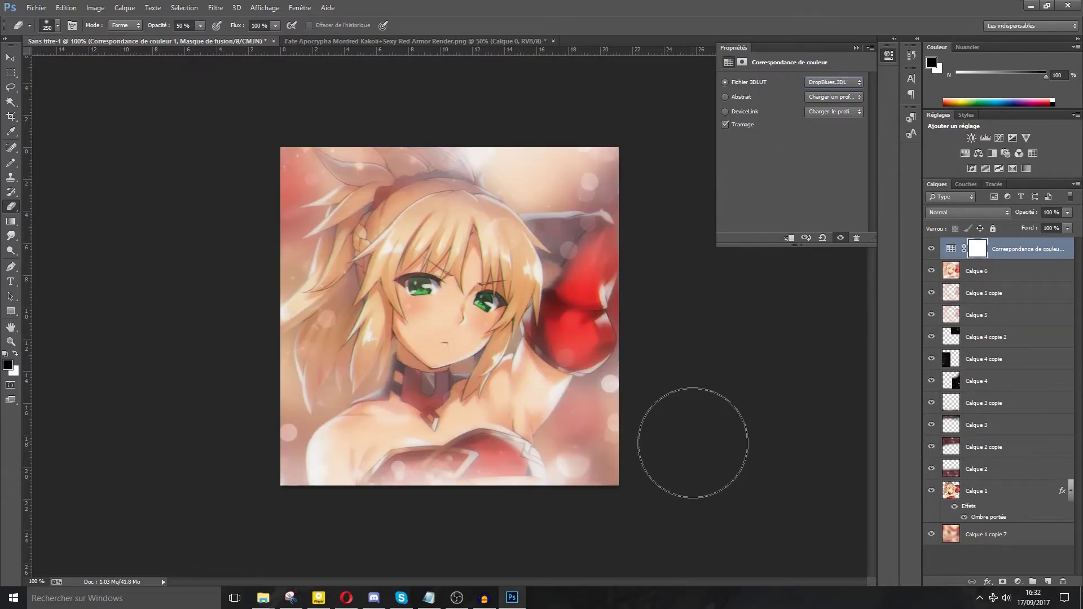
key(Down)
key(Down)
key(Down)
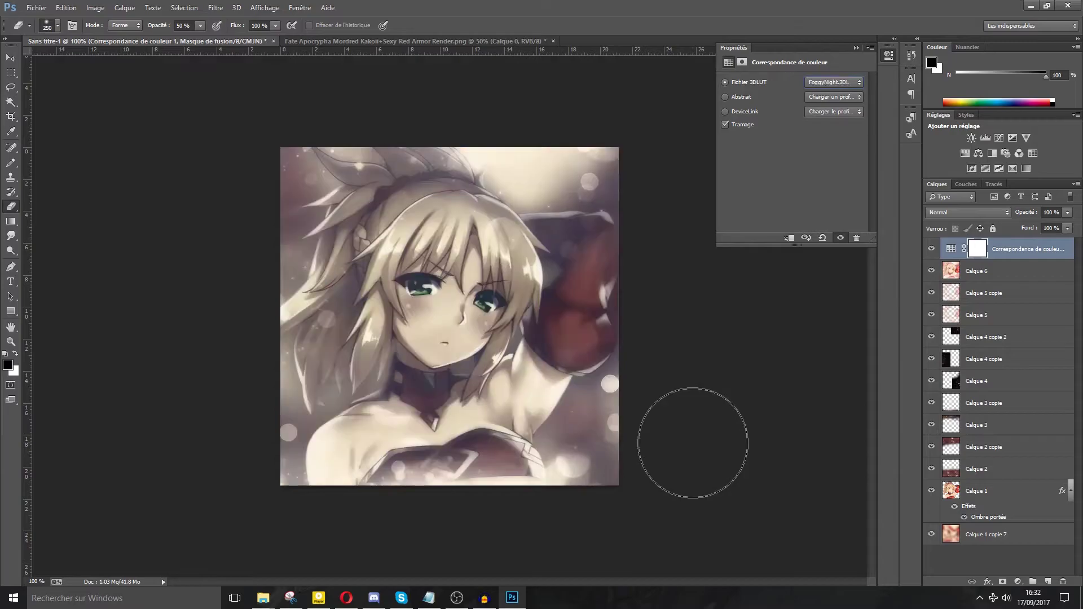
click(849, 82)
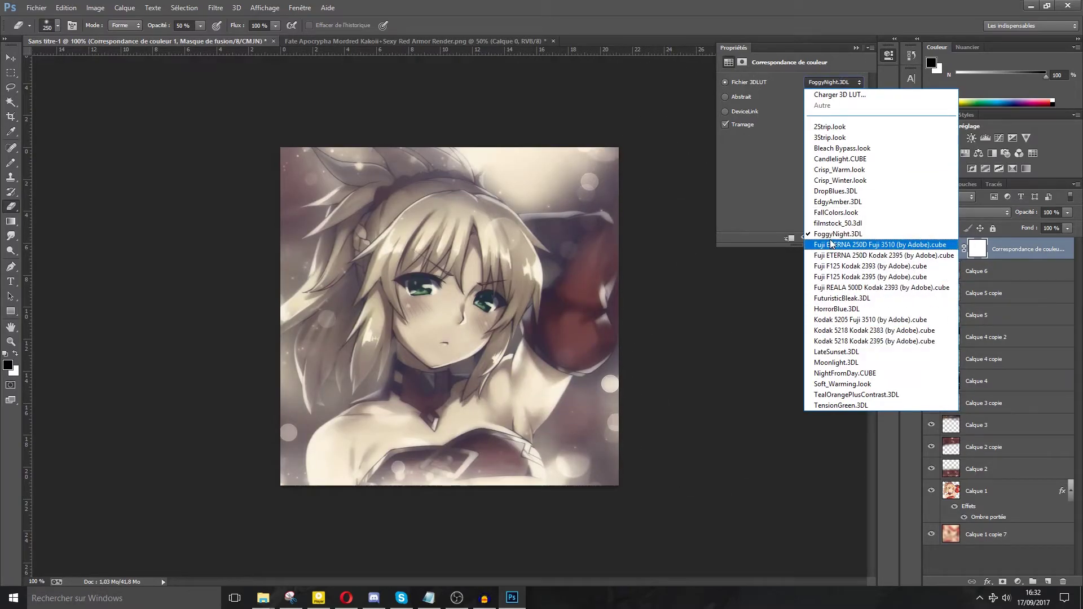
click(827, 236)
Step: Set the color lookup layer to Lumière tamisée at 70% opacity, comparing the image with and without it
click(962, 213)
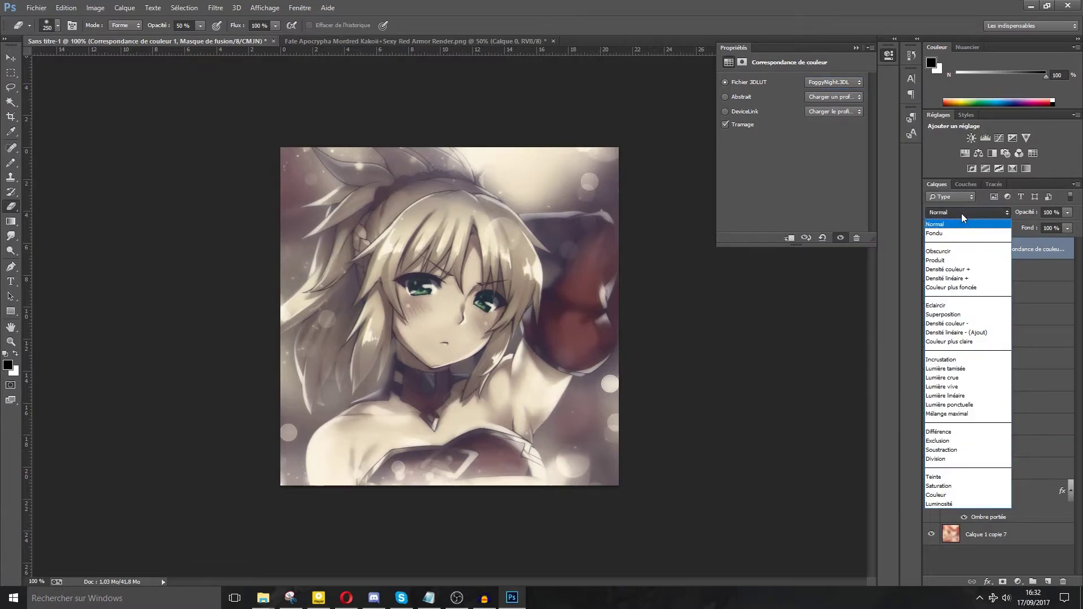
click(956, 368)
click(931, 251)
click(931, 252)
click(1027, 212)
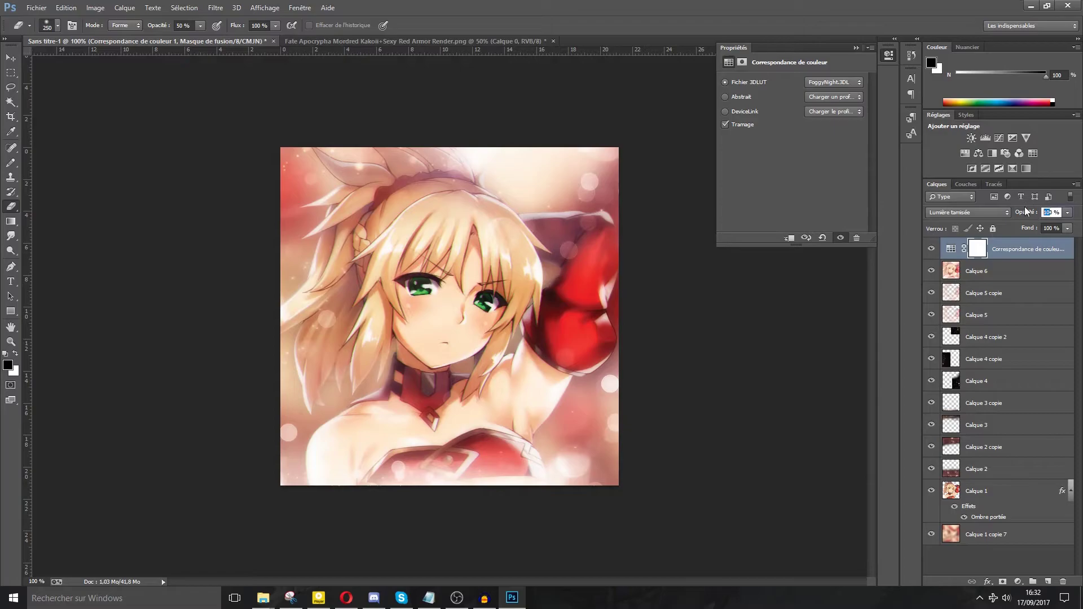
text(70)
key(Return)
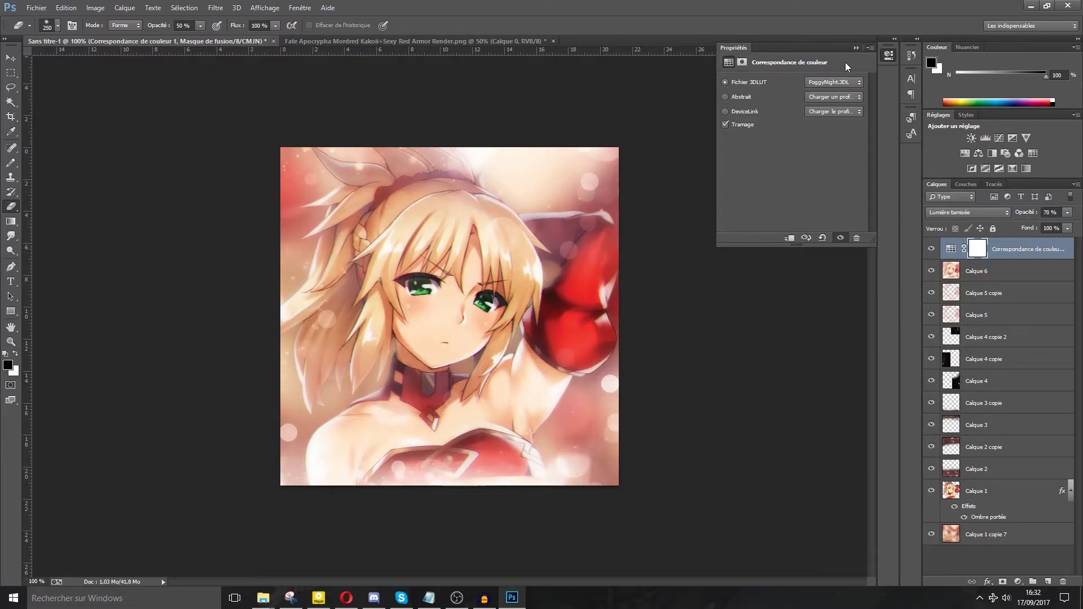
click(854, 49)
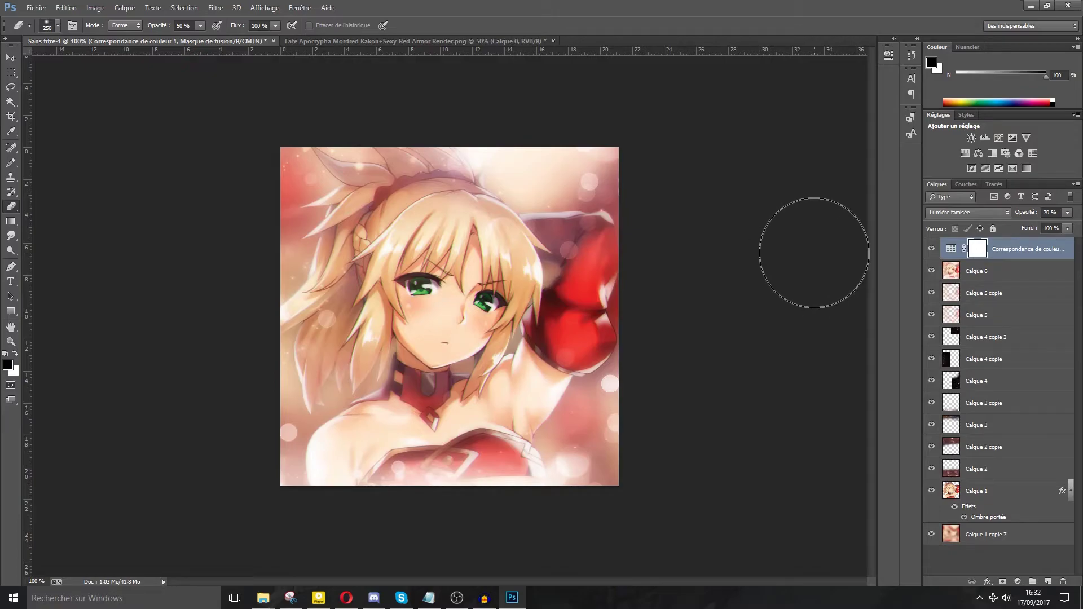
Step: Add a violet-to-orange gradient map in Luminosité mode, topped by a Luminosité/Contraste layer with brightness 98
click(1027, 168)
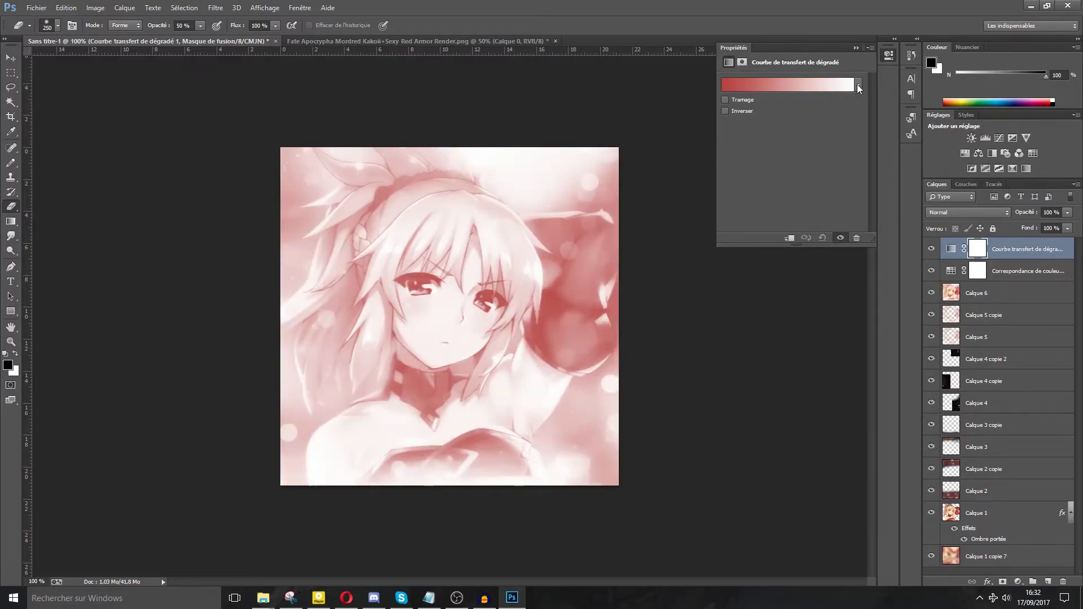
click(858, 86)
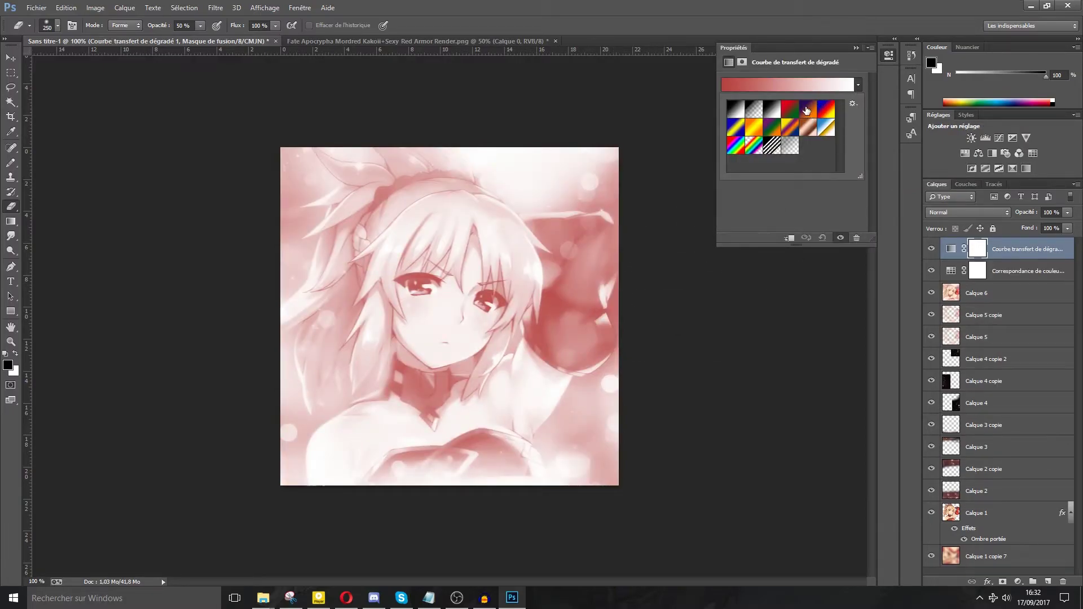
click(807, 109)
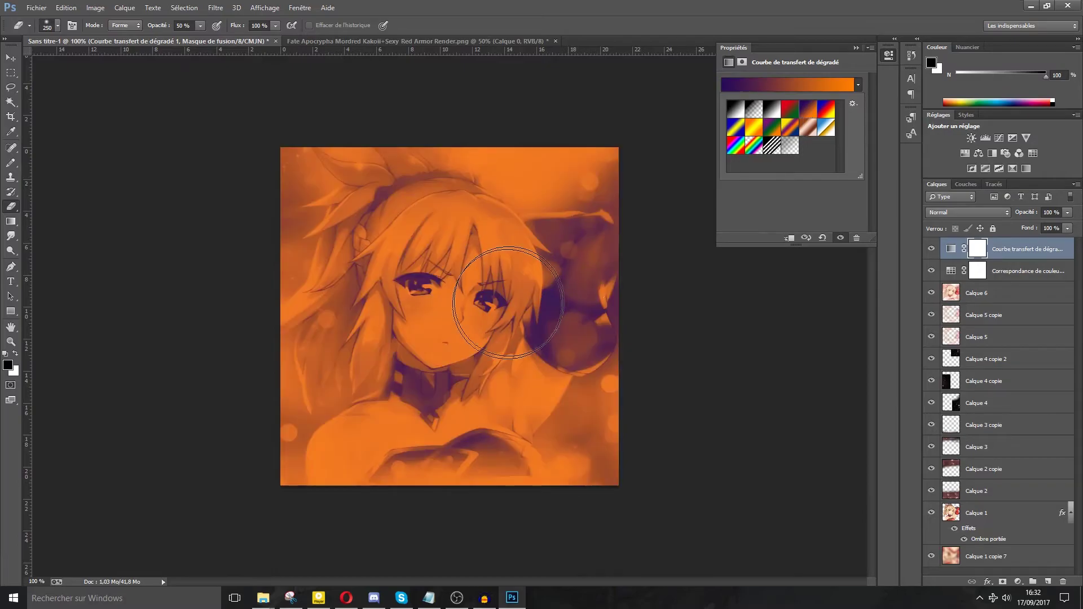
click(977, 212)
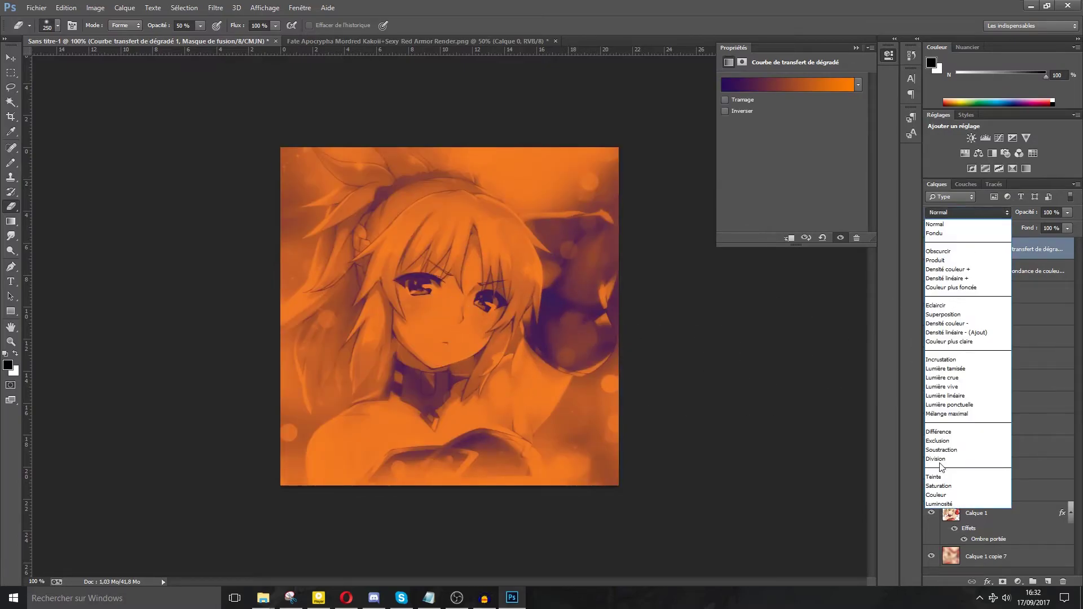
click(934, 503)
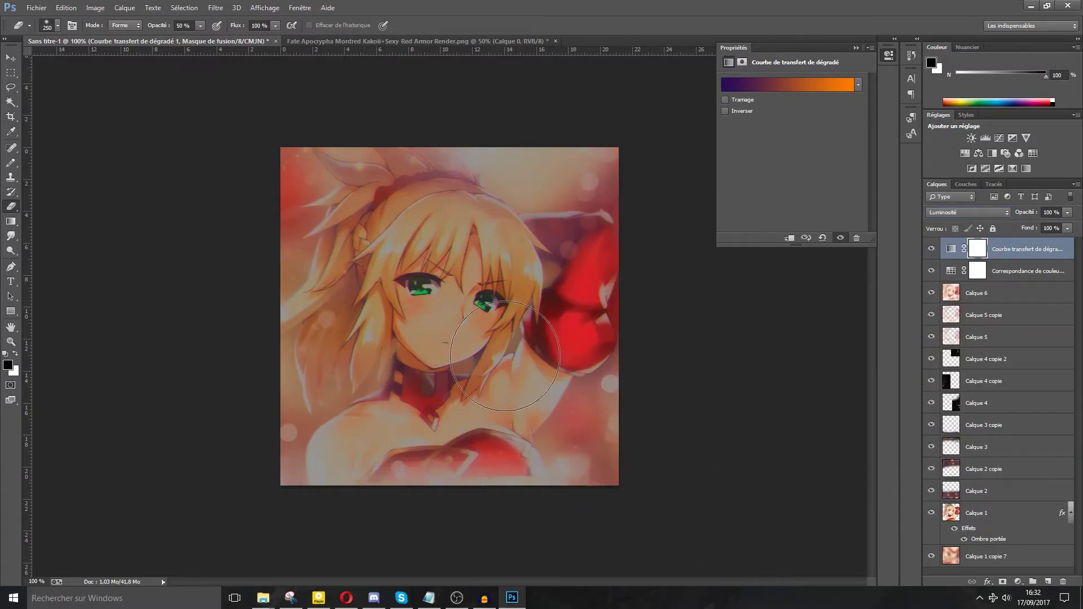
click(971, 138)
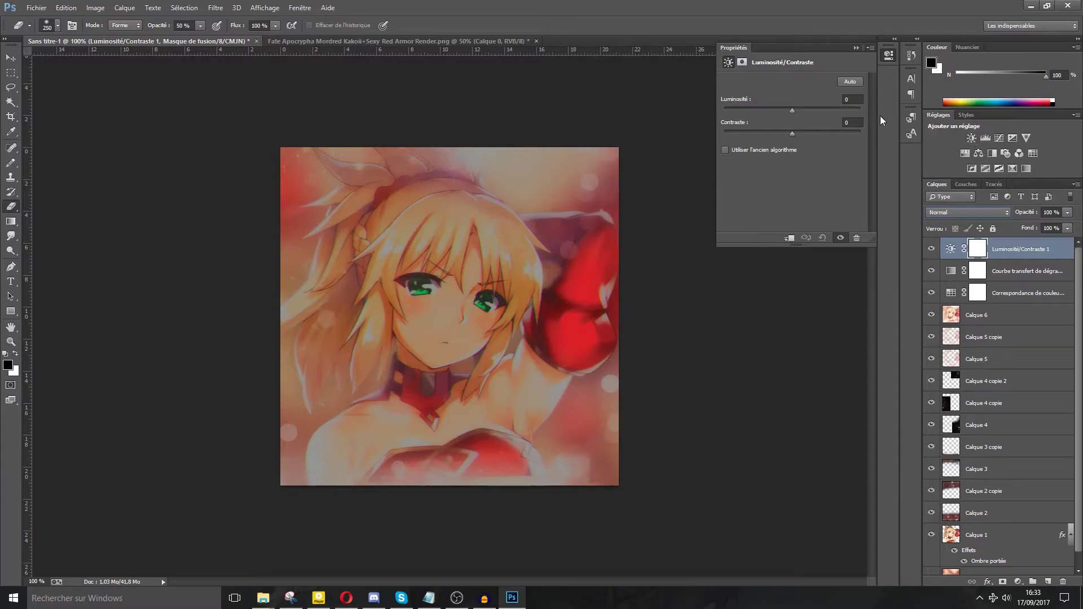
drag(792, 112, 838, 124)
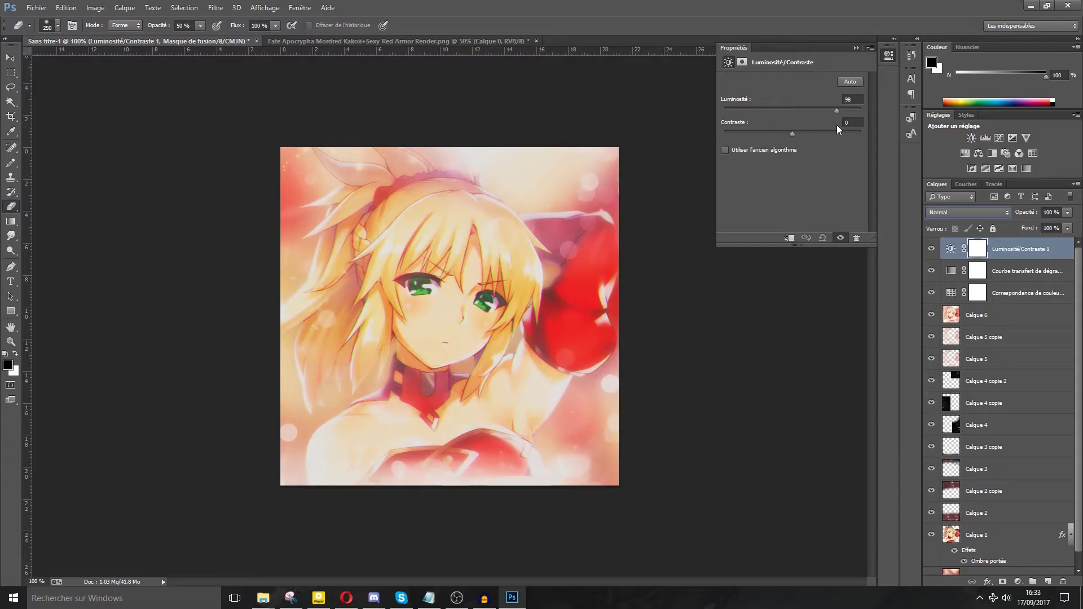
Step: Place the gradient map and brightness/contrast layers in a new group and set the group's opacity to 20%
click(1038, 581)
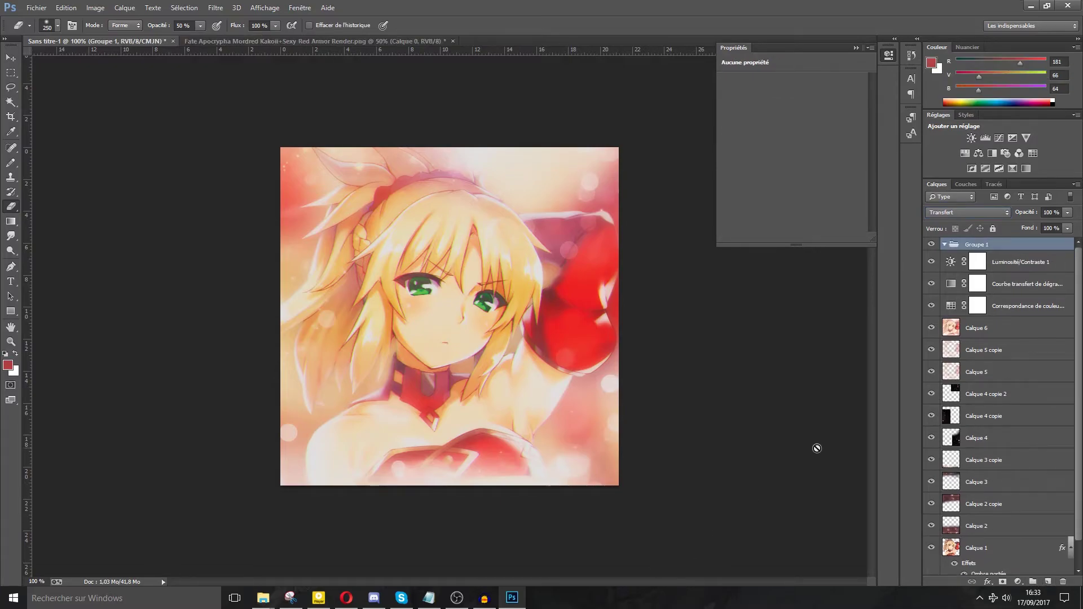
click(996, 291)
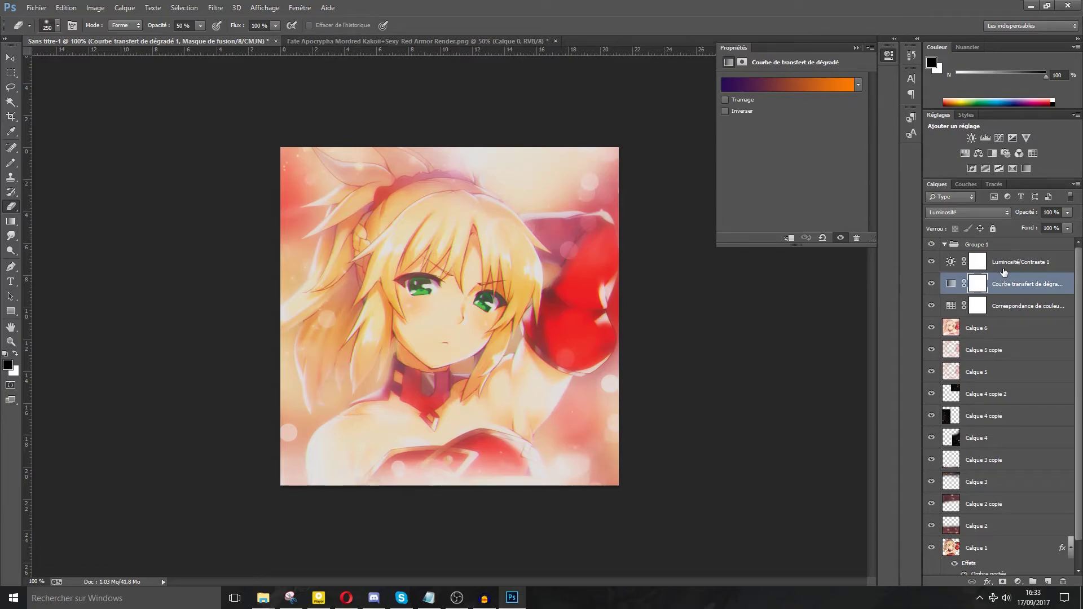
shift+click(1004, 269)
drag(1001, 259, 990, 246)
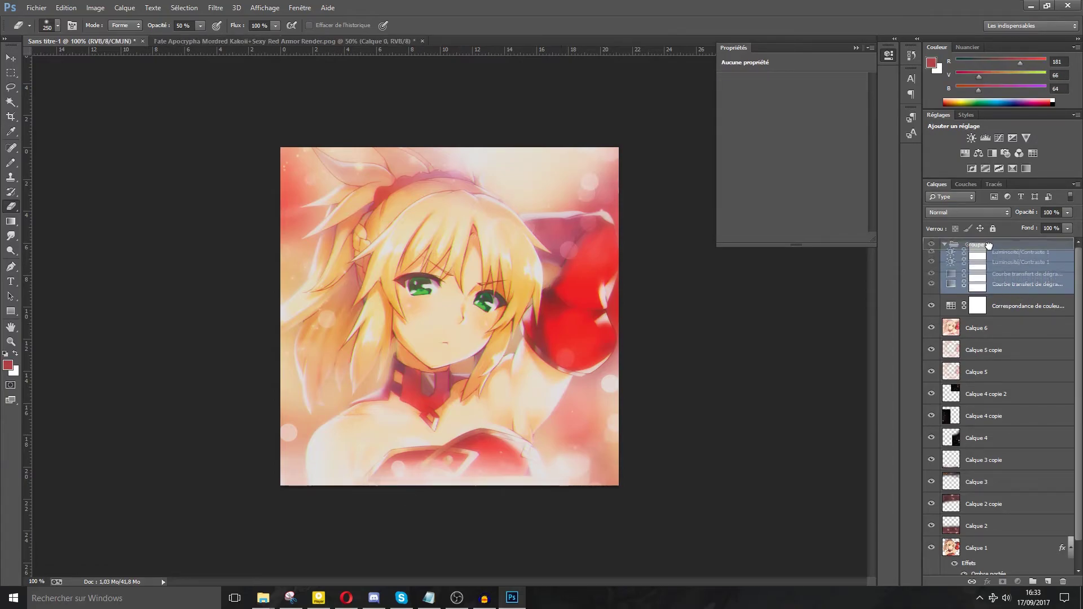
click(945, 245)
double_click(1051, 212)
text(20)
key(Return)
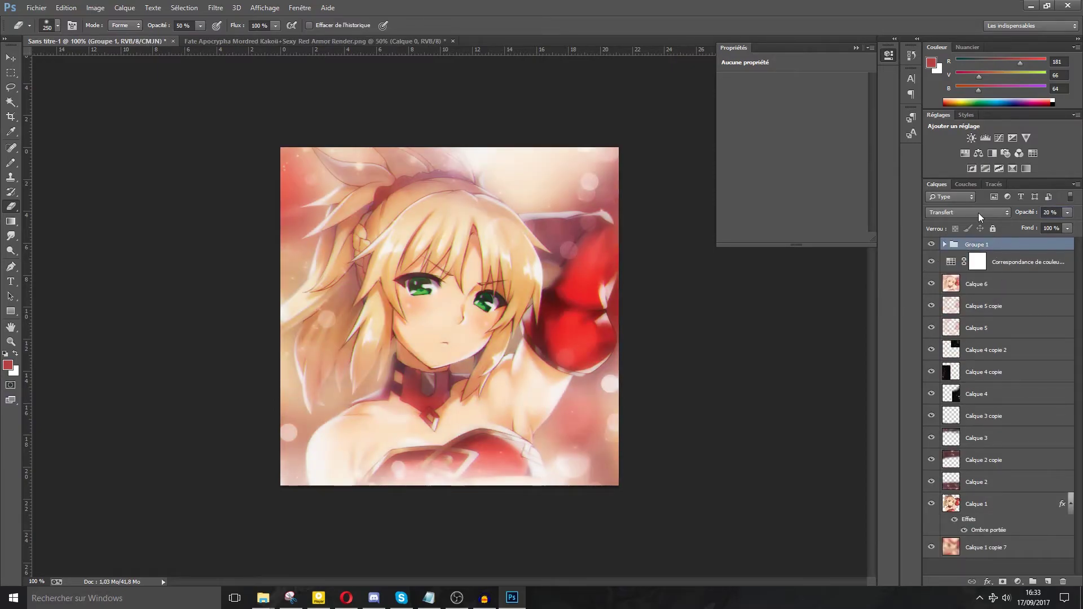
Step: Switch the adjustment group's visibility off and on repeatedly to compare the avatar with and without it
click(935, 244)
click(935, 244)
click(934, 244)
click(935, 244)
click(935, 244)
click(935, 244)
click(935, 245)
click(935, 244)
click(935, 245)
click(935, 244)
Step: Merge all visible layers into another new layer and apply a 2-pixel Gaussian blur to it
key(ctrl+alt+shift+e)
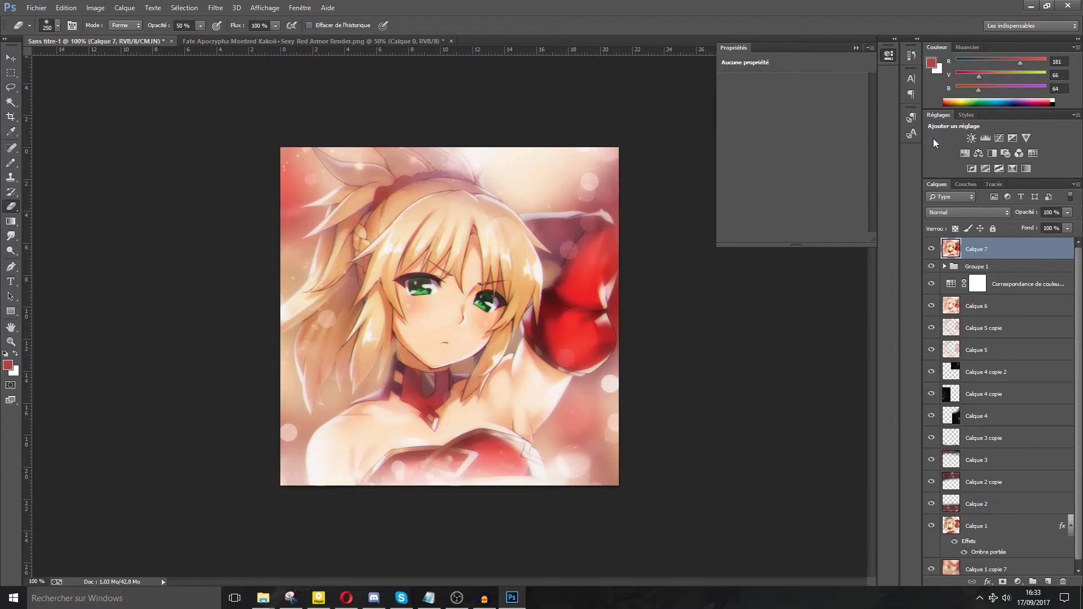
click(215, 8)
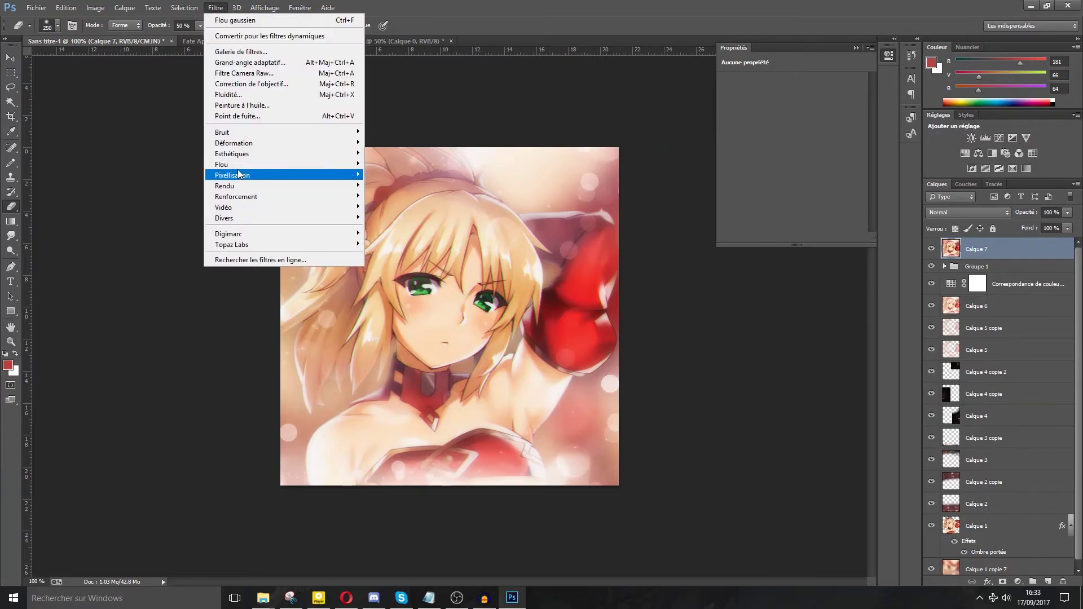
mouse_move(236, 168)
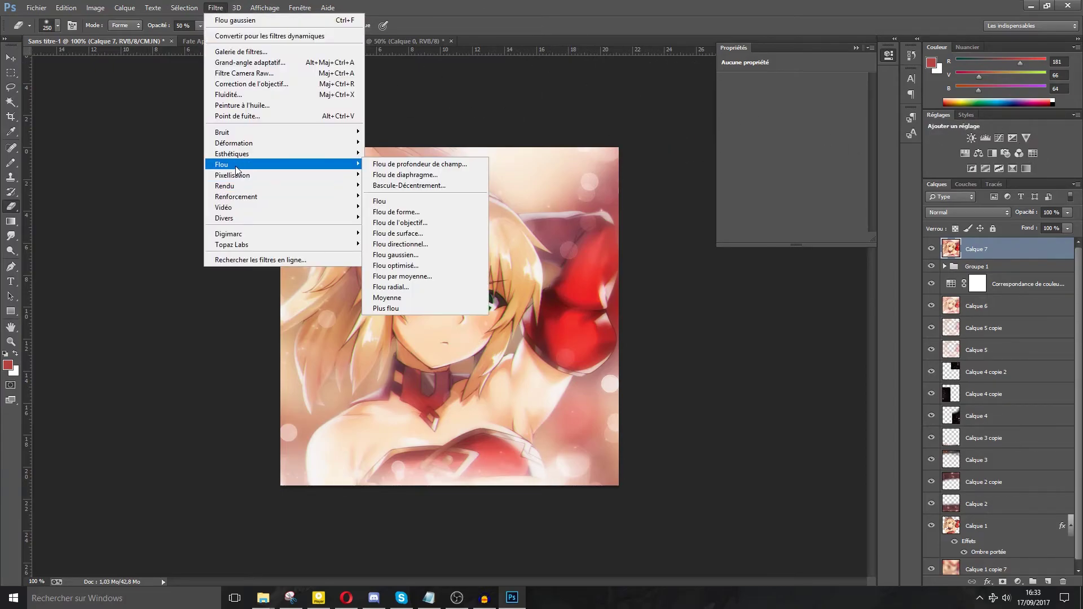
click(418, 257)
text(2)
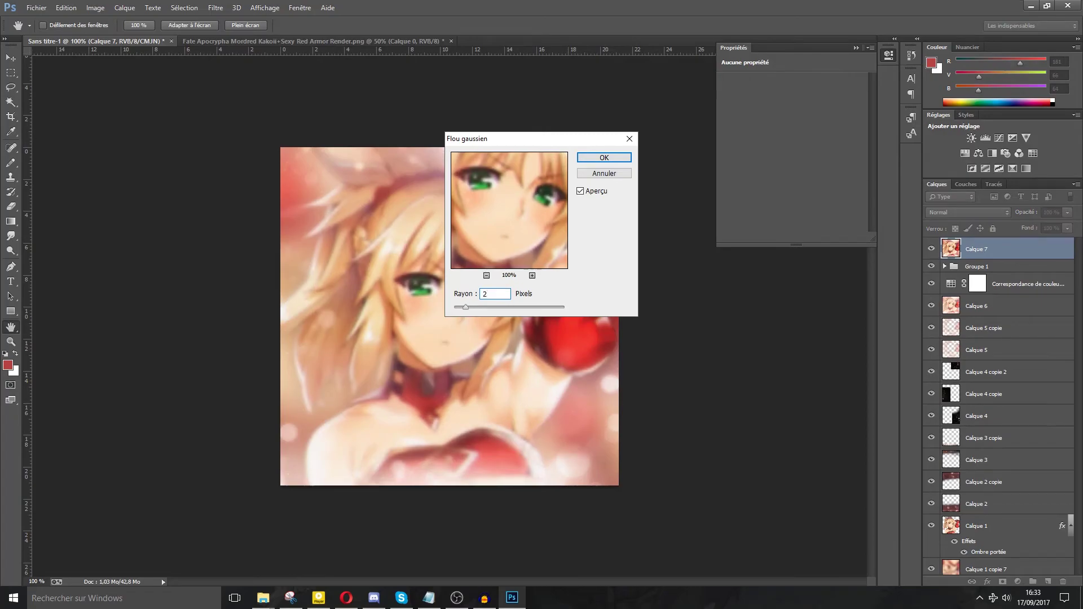
key(Return)
key(e)
Step: Set the blurred layer Calque 7 to Lumière tamisée at 20% opacity
click(968, 213)
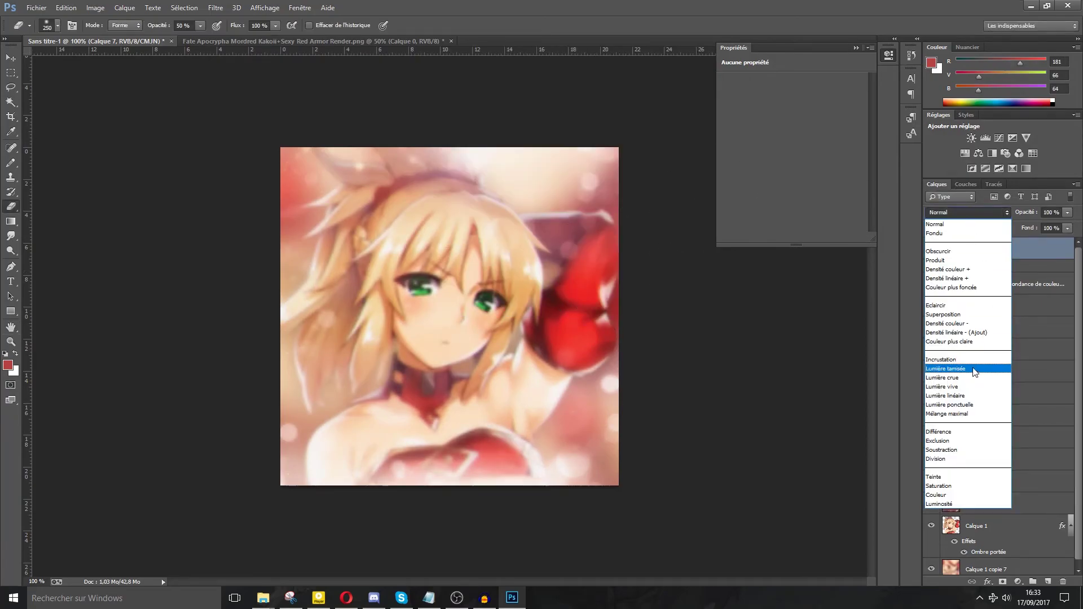
click(975, 369)
drag(1058, 212, 1009, 206)
text(20)
key(Return)
Step: Switch Calque 7's visibility off and on to check its effect on the avatar, then collapse the adjustment properties
click(933, 248)
click(932, 249)
click(933, 248)
click(932, 249)
click(933, 248)
click(933, 249)
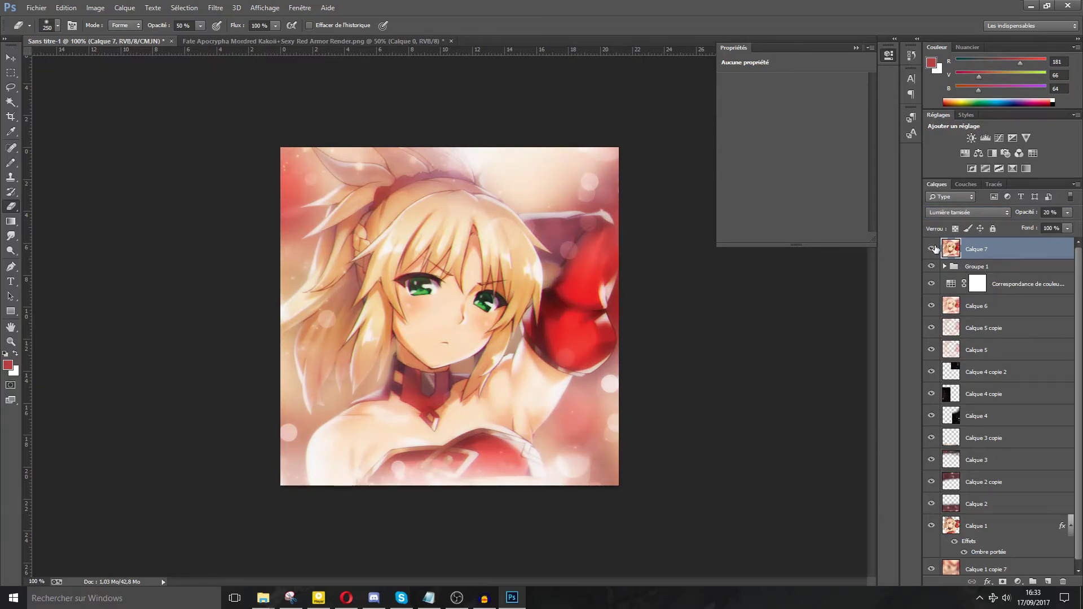
click(855, 47)
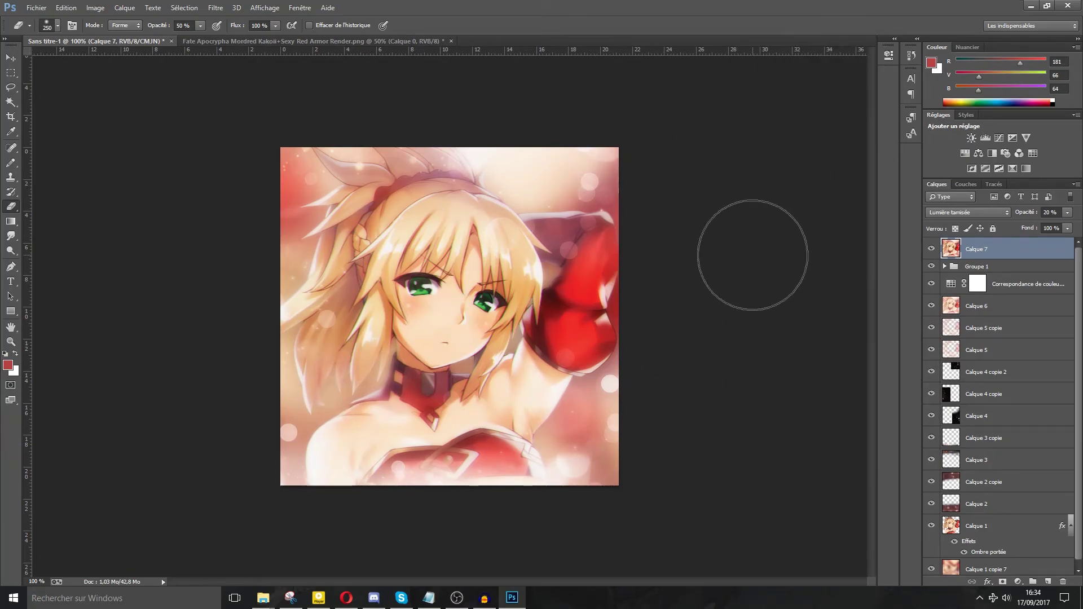